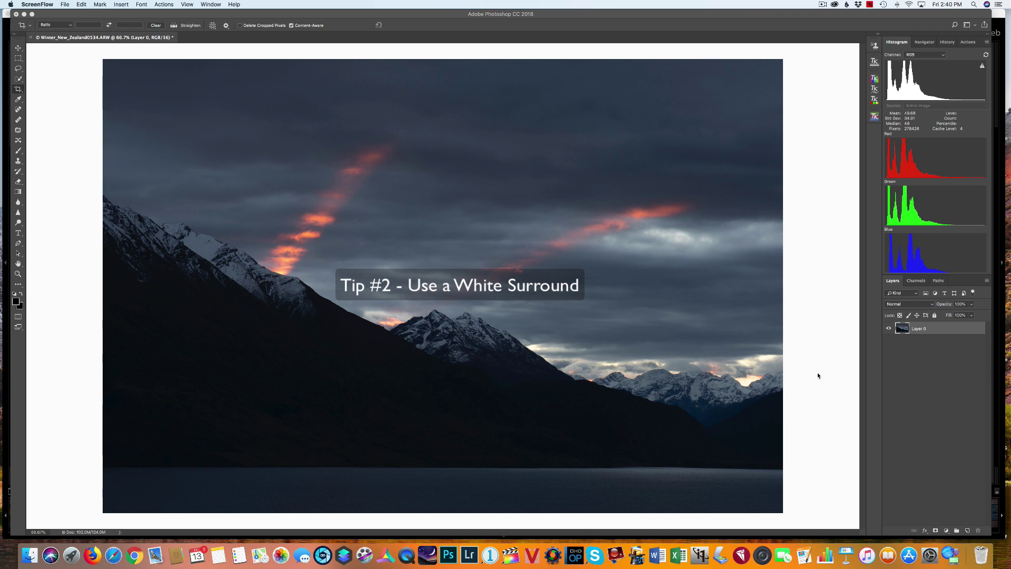
# - Try a black, then medium gray canvas surround before returning it to white
pyautogui.rightClick(815, 284)
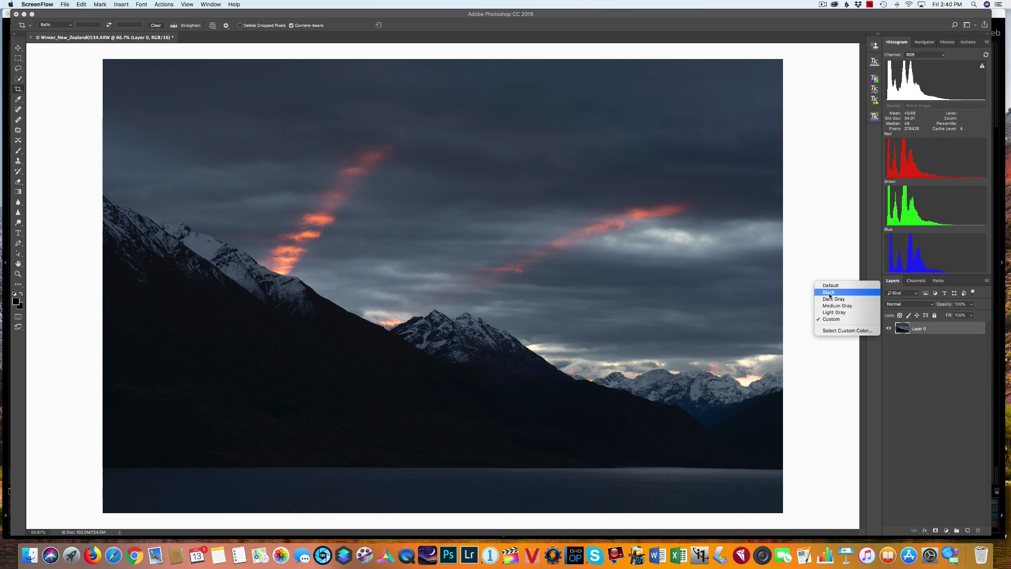
pyautogui.click(830, 293)
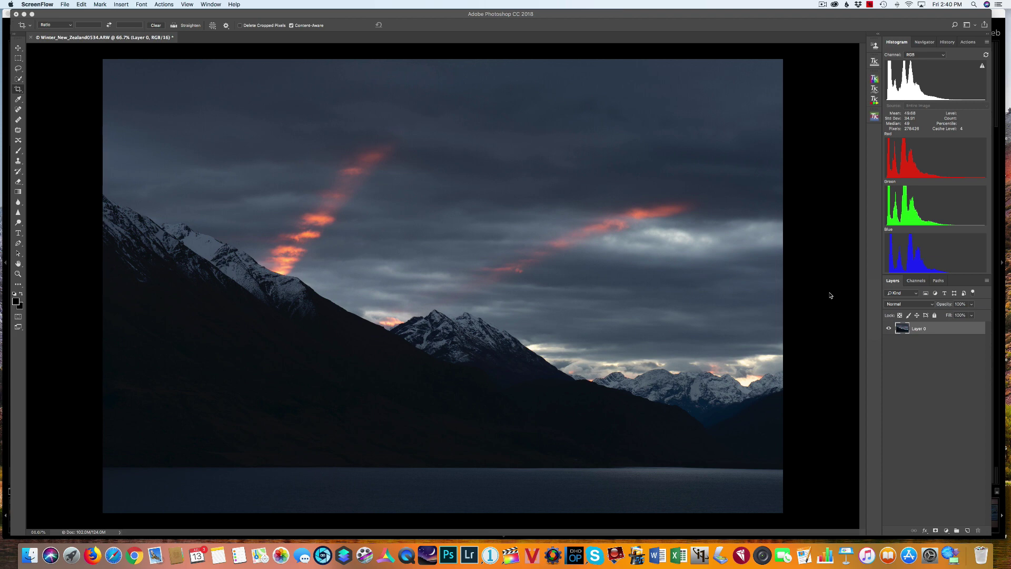
pyautogui.rightClick(830, 295)
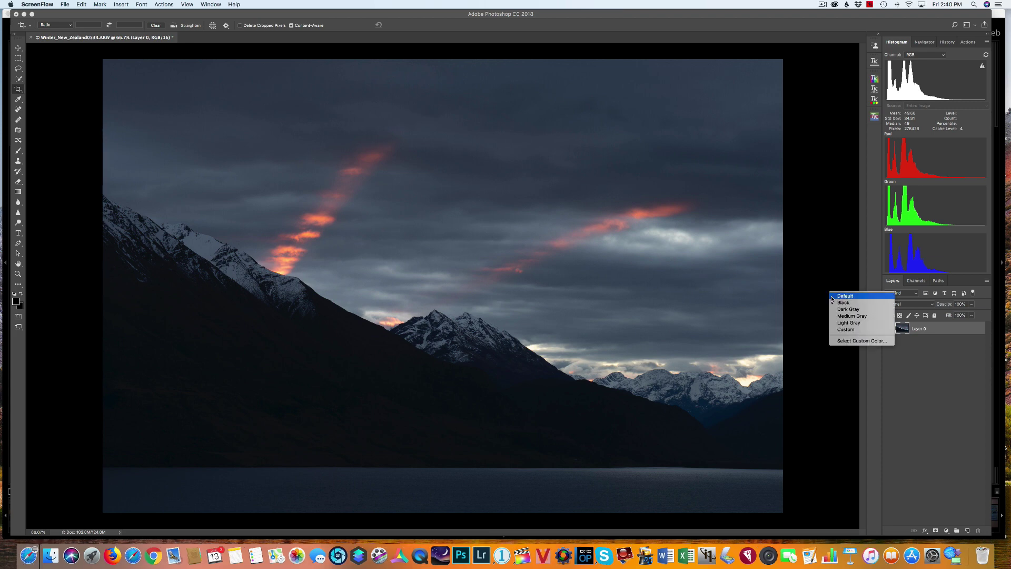
pyautogui.click(836, 317)
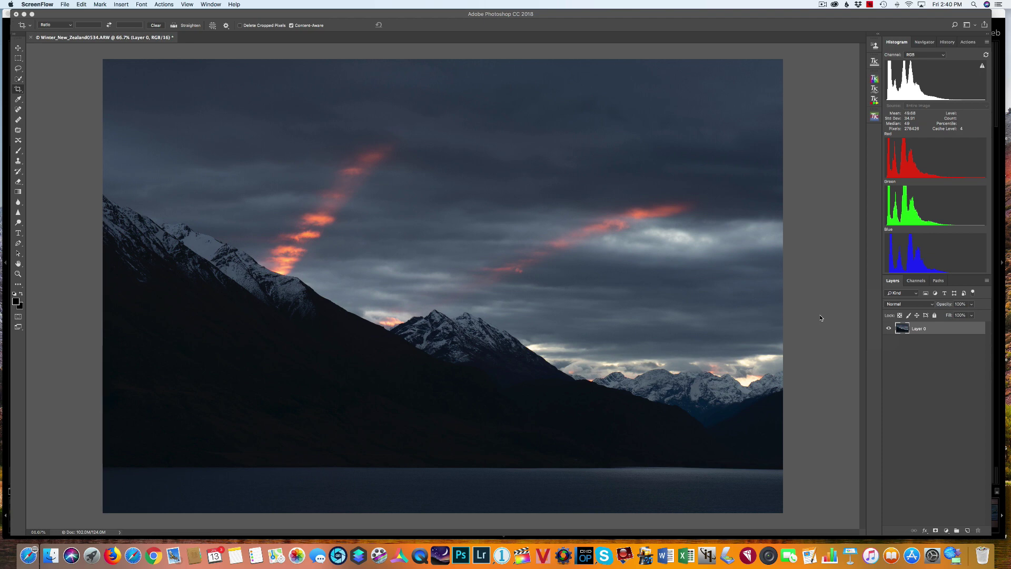
pyautogui.rightClick(820, 314)
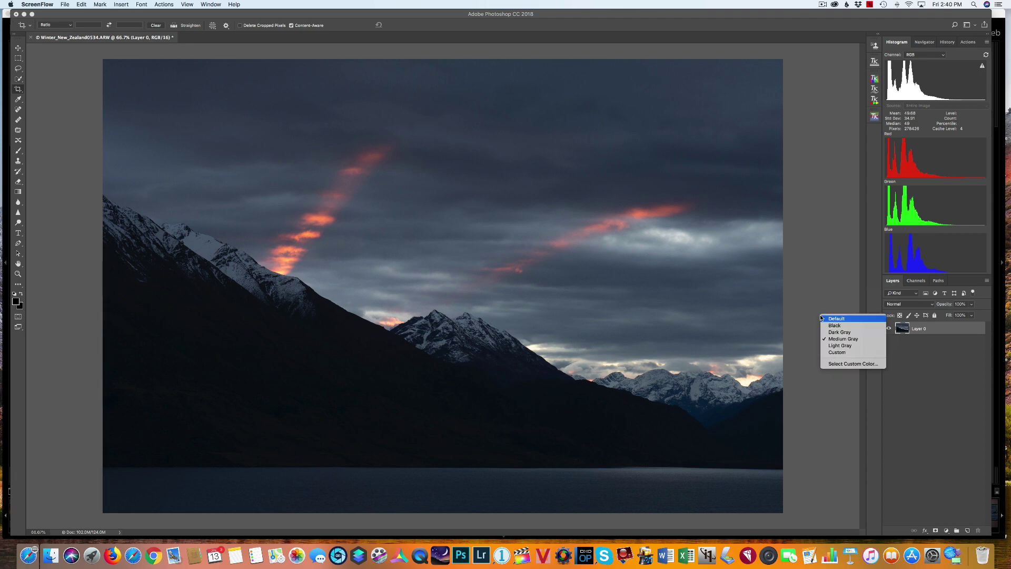
pyautogui.click(842, 352)
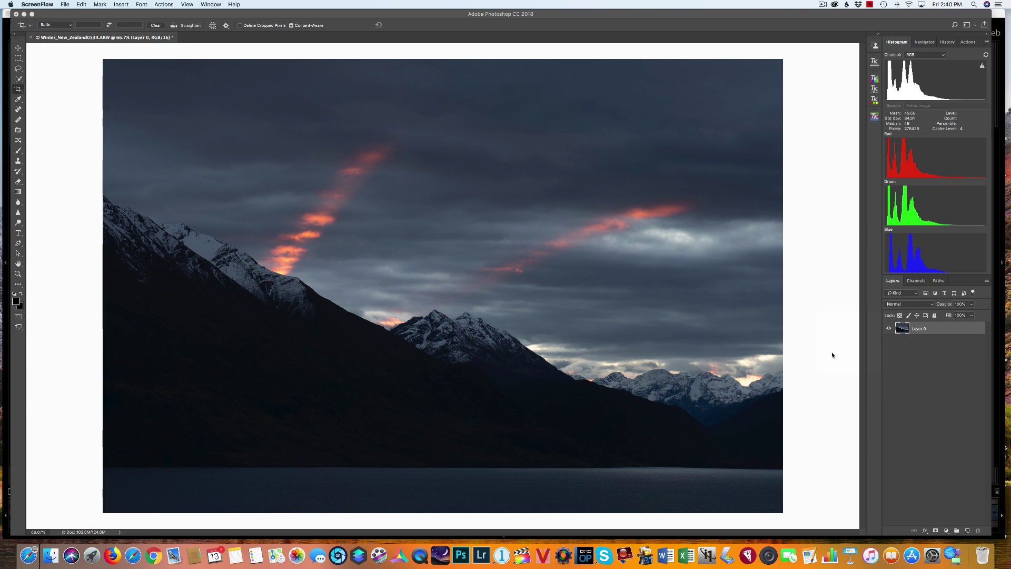
# - Zoom the photo out to 16.7%, then back in to 25%
pyautogui.click(831, 351)
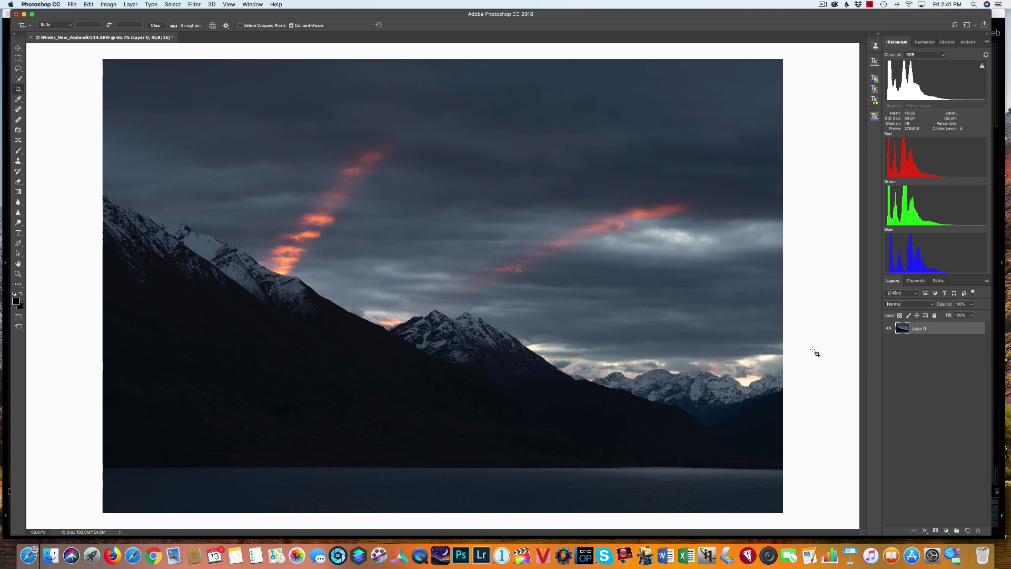
pyautogui.press('super+minus')
pyautogui.press('super+minus')
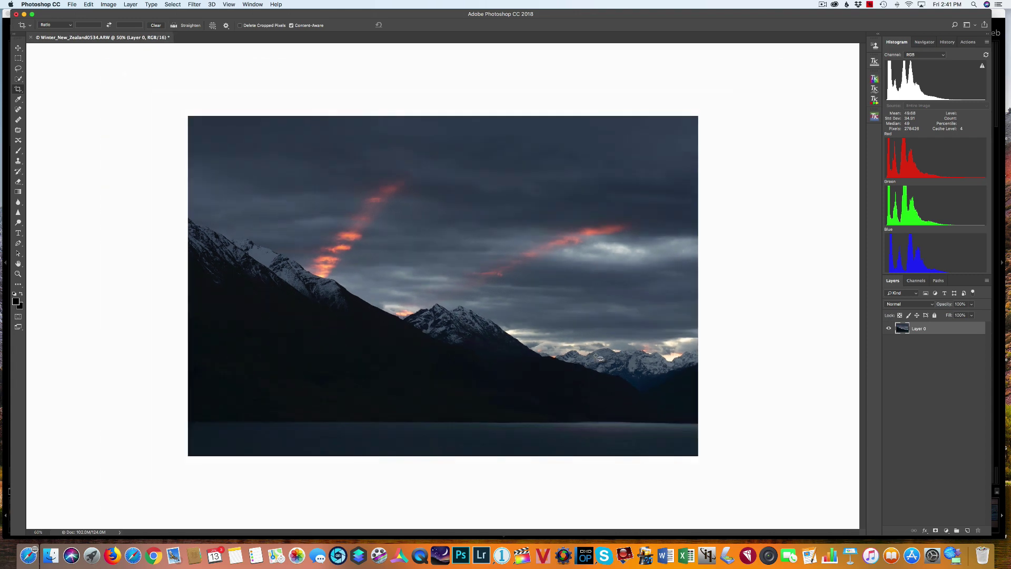
pyautogui.press('super+minus')
pyautogui.press('super+minus')
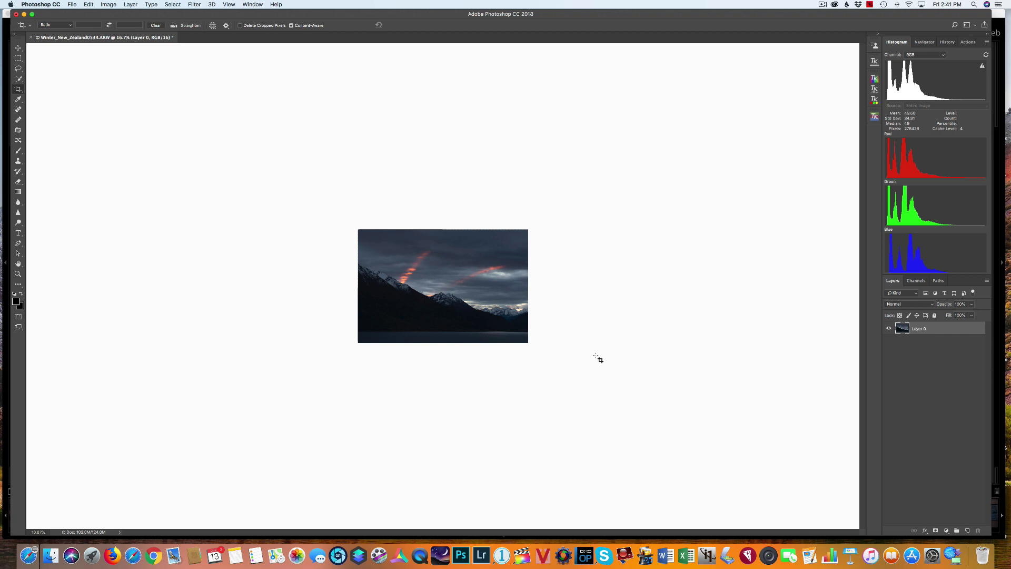
pyautogui.press('super')
pyautogui.press('super+equal')
pyautogui.press('super+equal')
pyautogui.press('super+equal')
pyautogui.press('super+equal')
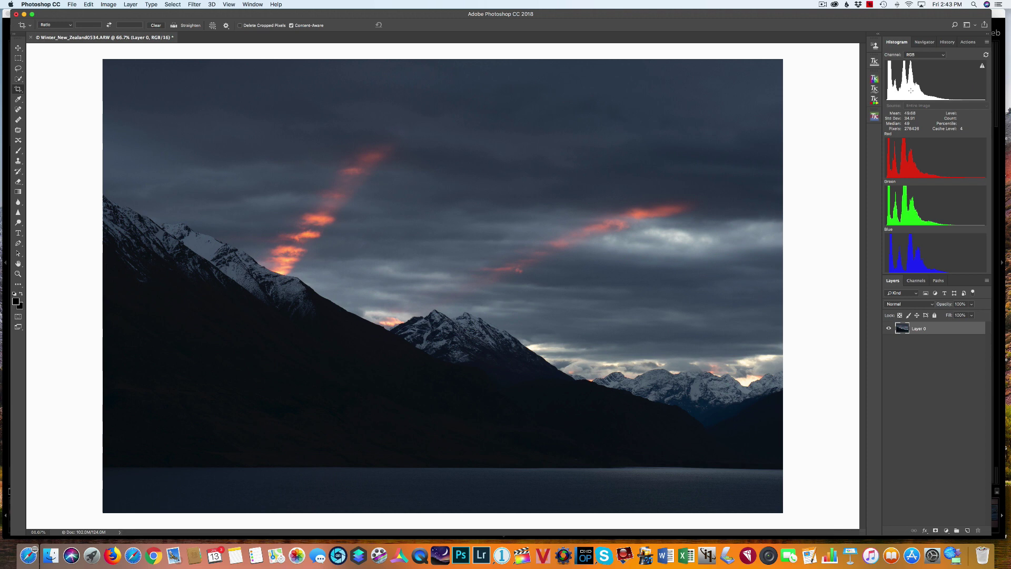
# - Switch to Lightroom Classic and close the histogram options menu unchanged
pyautogui.moveTo(906, 95)
pyautogui.click(483, 560)
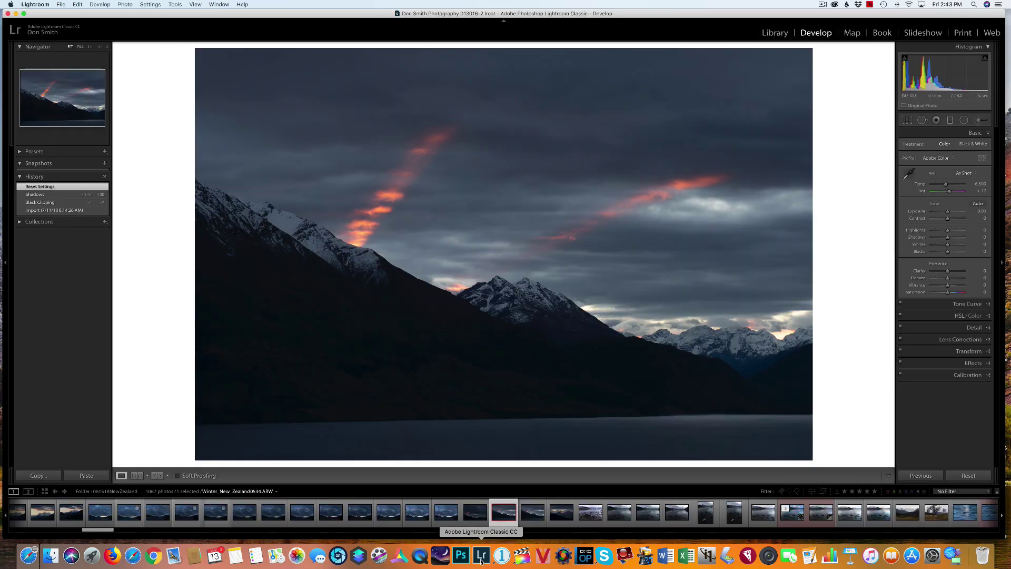
pyautogui.rightClick(960, 75)
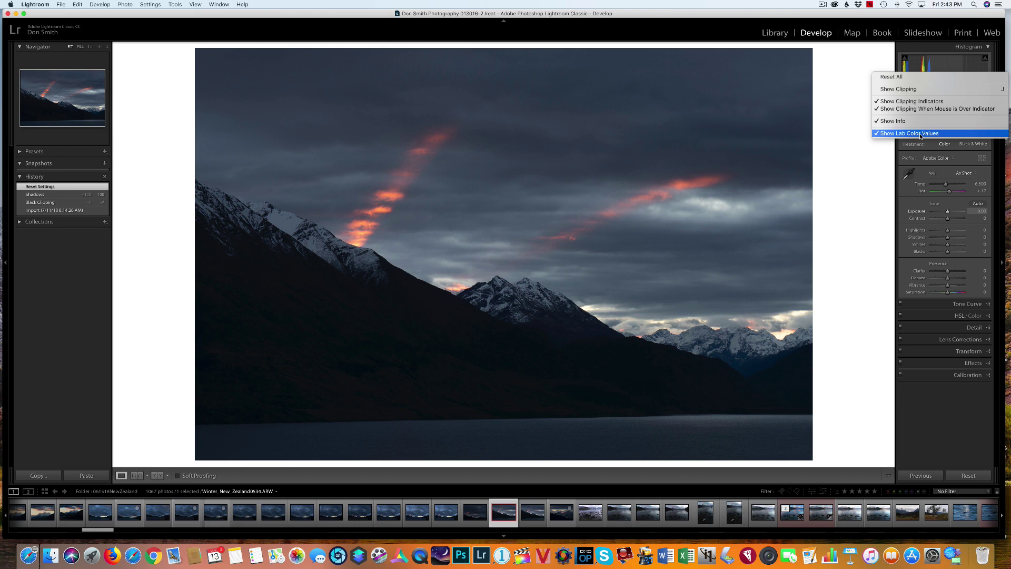
pyautogui.click(867, 172)
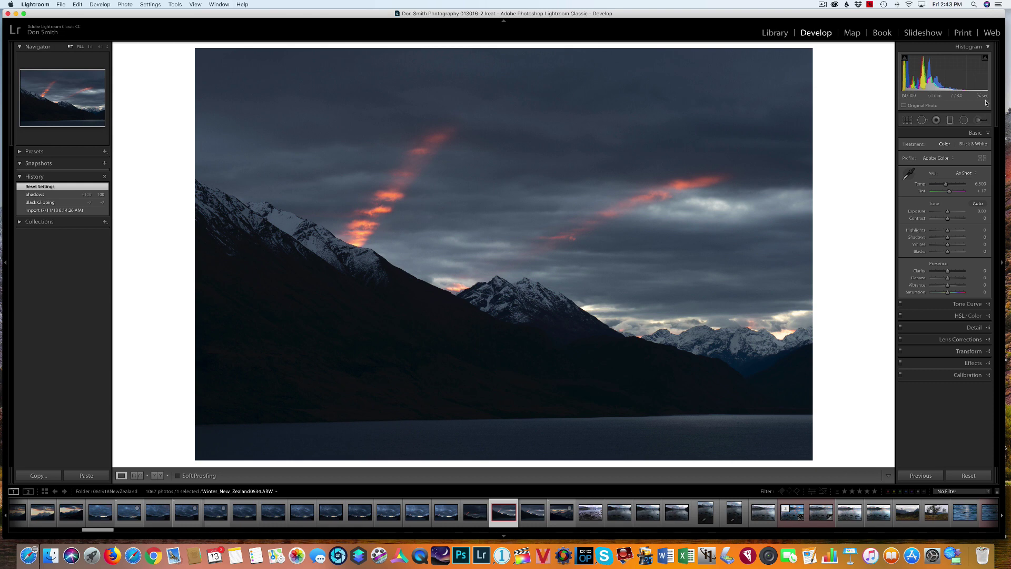
# - Pick up the white balance eyedropper and return it without sampling anything
pyautogui.click(909, 173)
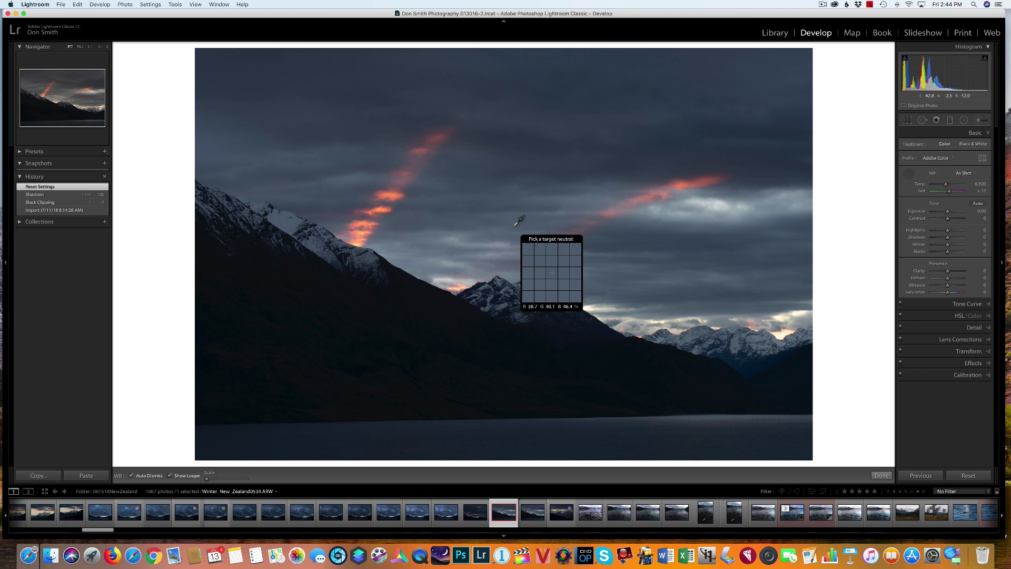
pyautogui.click(909, 174)
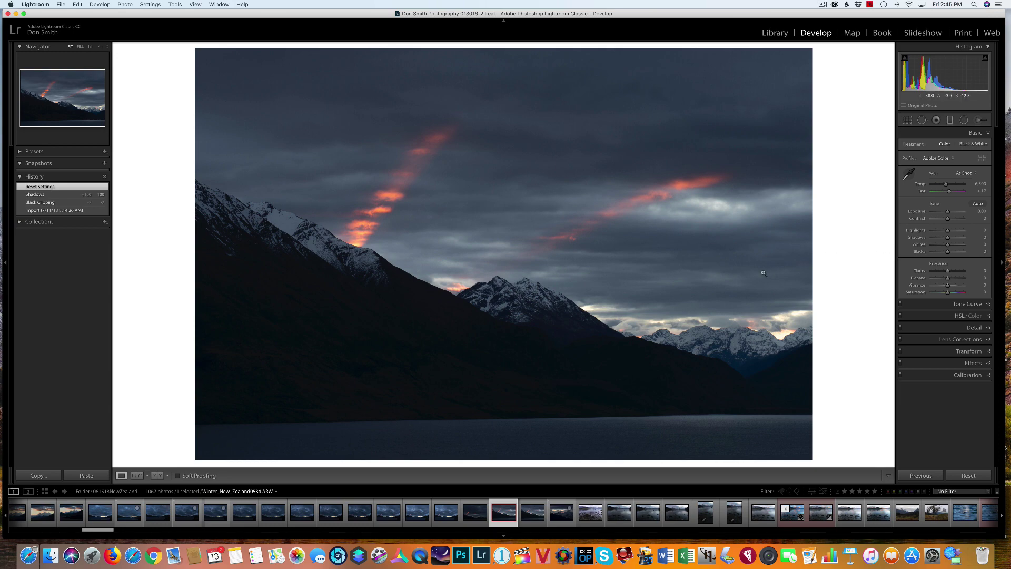
pyautogui.click(461, 554)
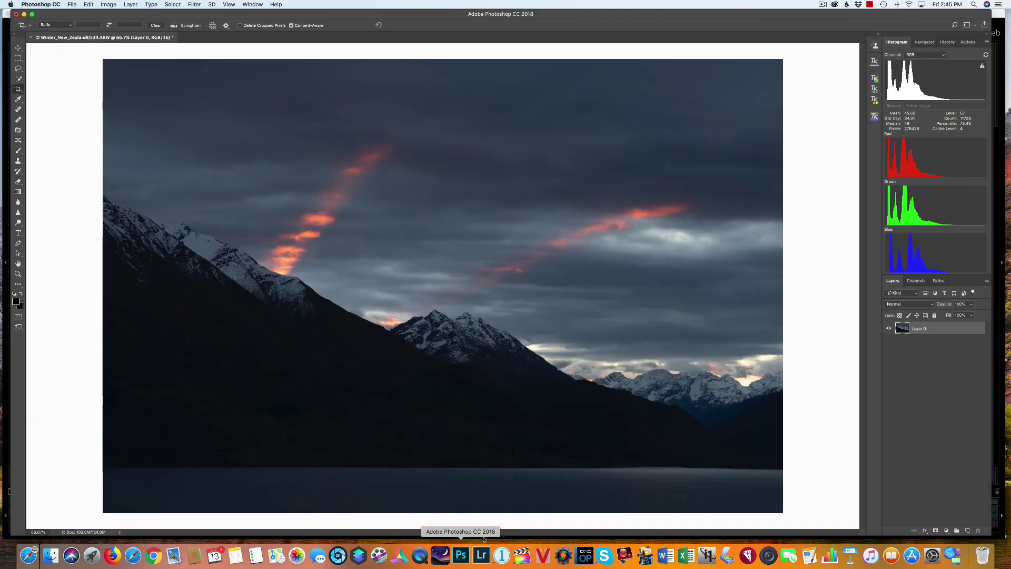
pyautogui.moveTo(835, 446); pyautogui.dragTo(834, 446)
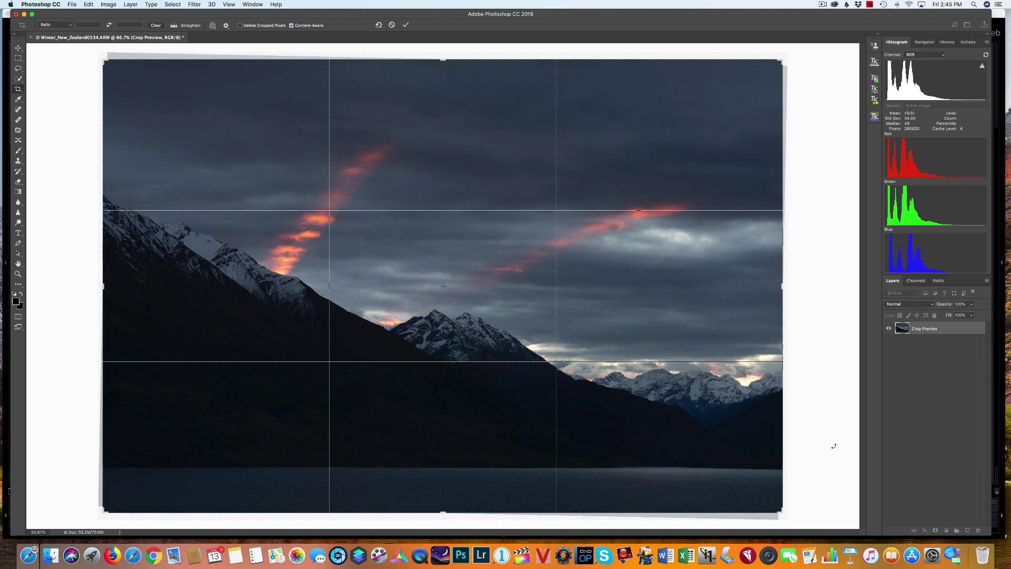
pyautogui.press('super+minus')
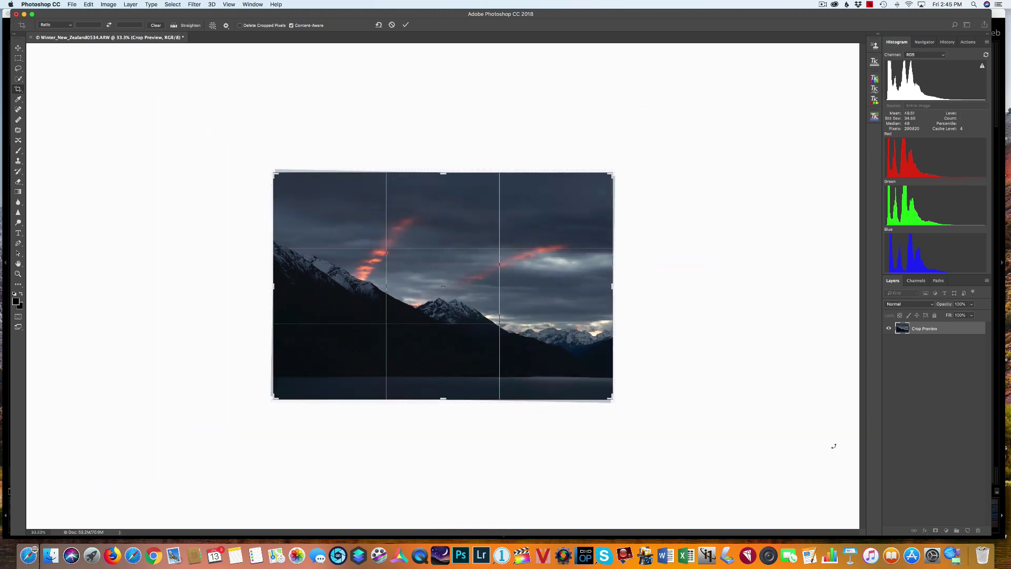
pyautogui.click(18, 48)
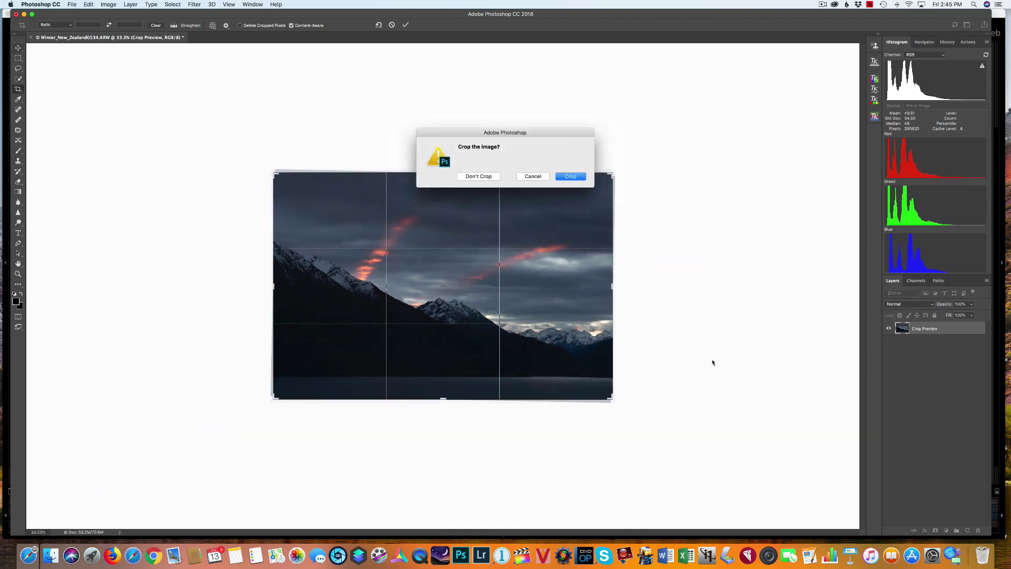
pyautogui.click(478, 177)
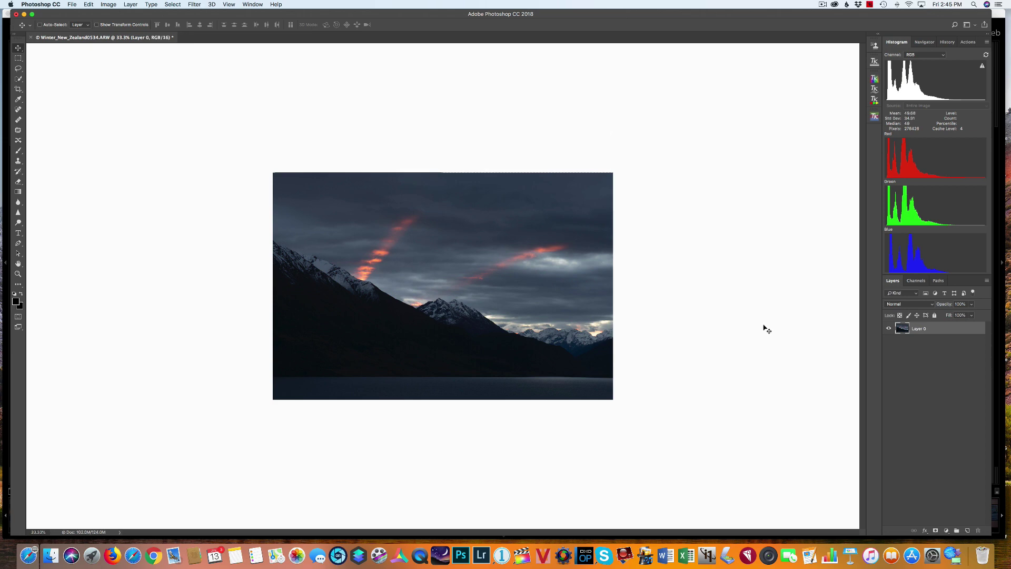
pyautogui.press('super+minus')
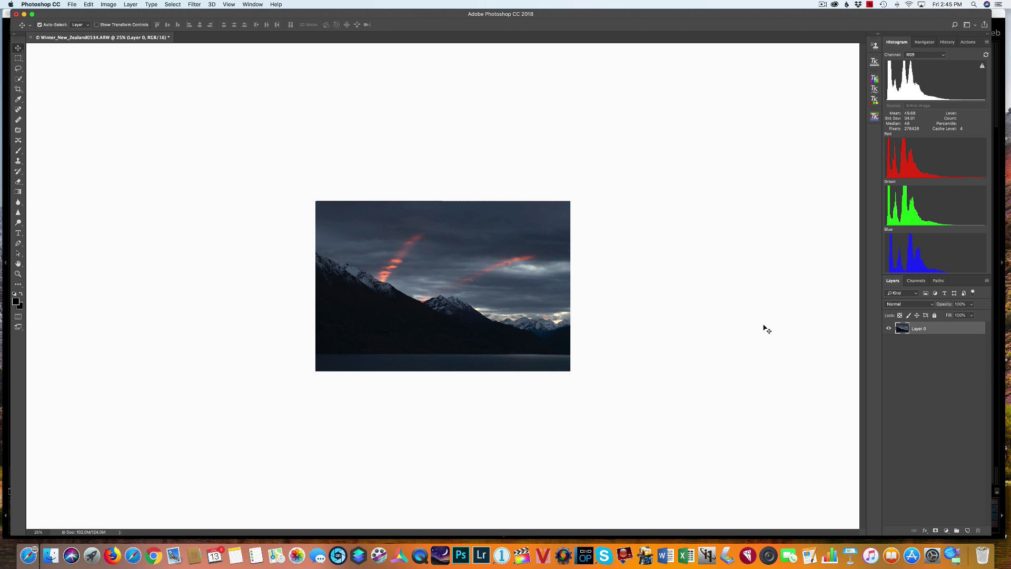
pyautogui.press('super+plus')
pyautogui.press('super+plus')
pyautogui.press('super+plus')
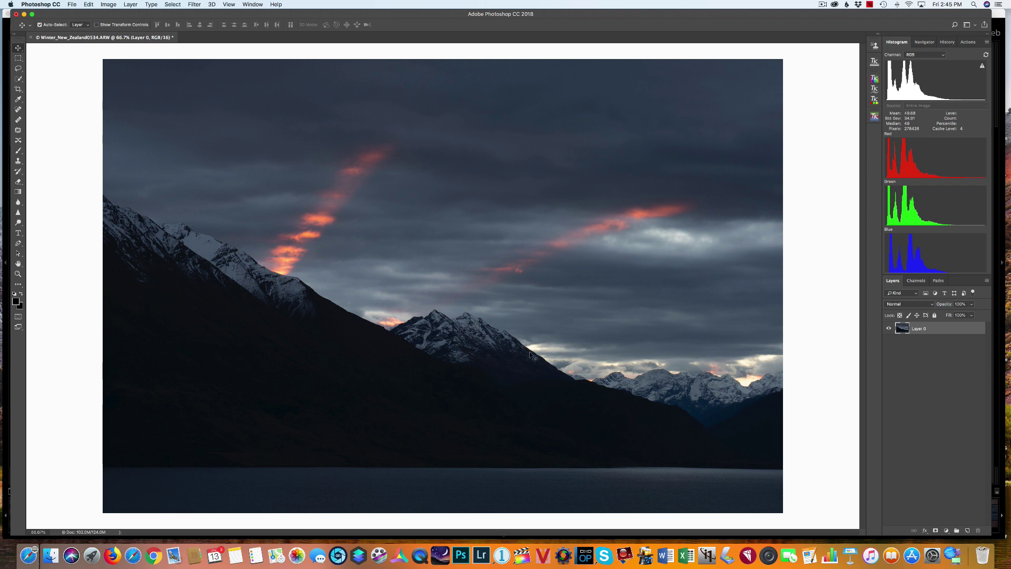
pyautogui.click(259, 8)
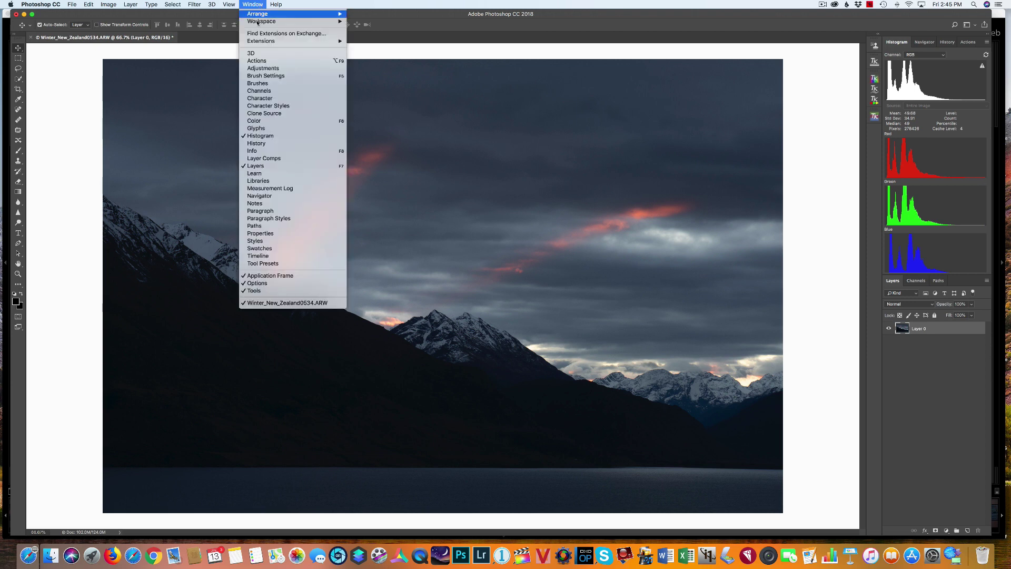
# - Show the Info panel from the Window menu
pyautogui.click(256, 152)
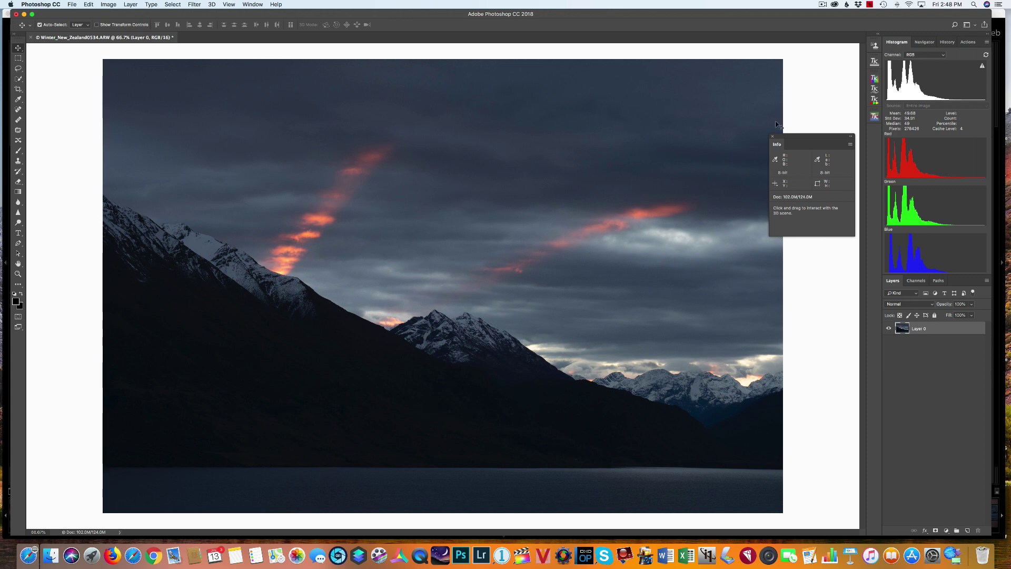
# - Move the Info panel to the top and lasso the dark mountains down to the lakeshore
pyautogui.moveTo(774, 138); pyautogui.dragTo(816, 10)
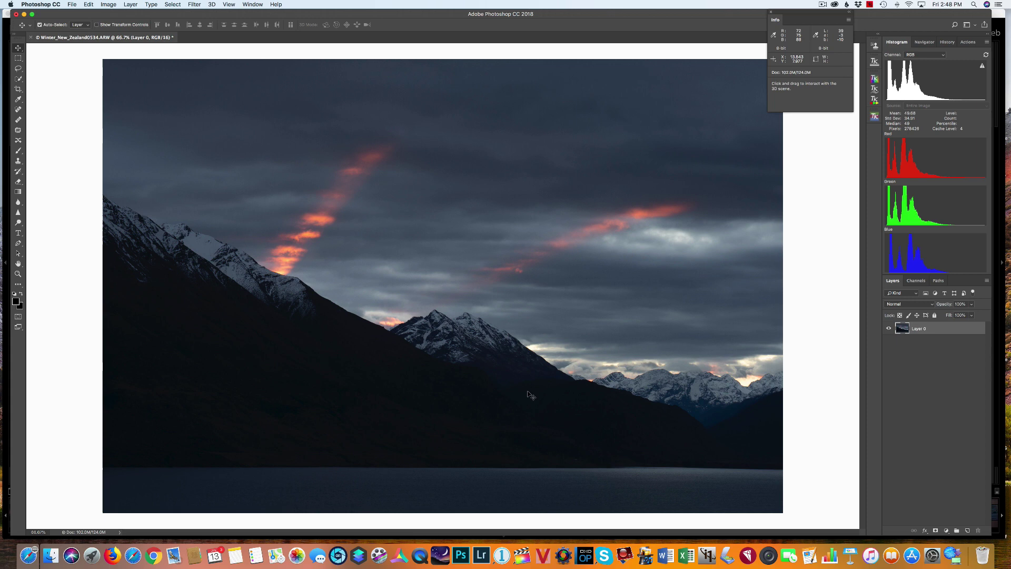
pyautogui.click(19, 69)
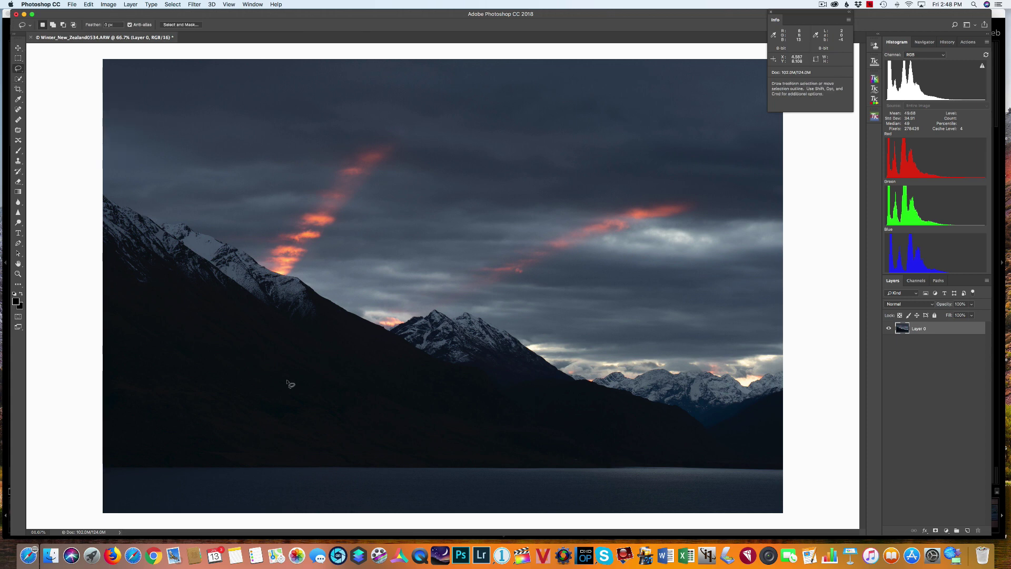
pyautogui.moveTo(214, 266)
pyautogui.mouseDown()
pyautogui.moveTo(63, 289)
pyautogui.moveTo(163, 492)
pyautogui.moveTo(801, 476)
pyautogui.moveTo(776, 399)
pyautogui.moveTo(654, 394)
pyautogui.moveTo(484, 310)
pyautogui.moveTo(239, 270)
pyautogui.mouseUp()
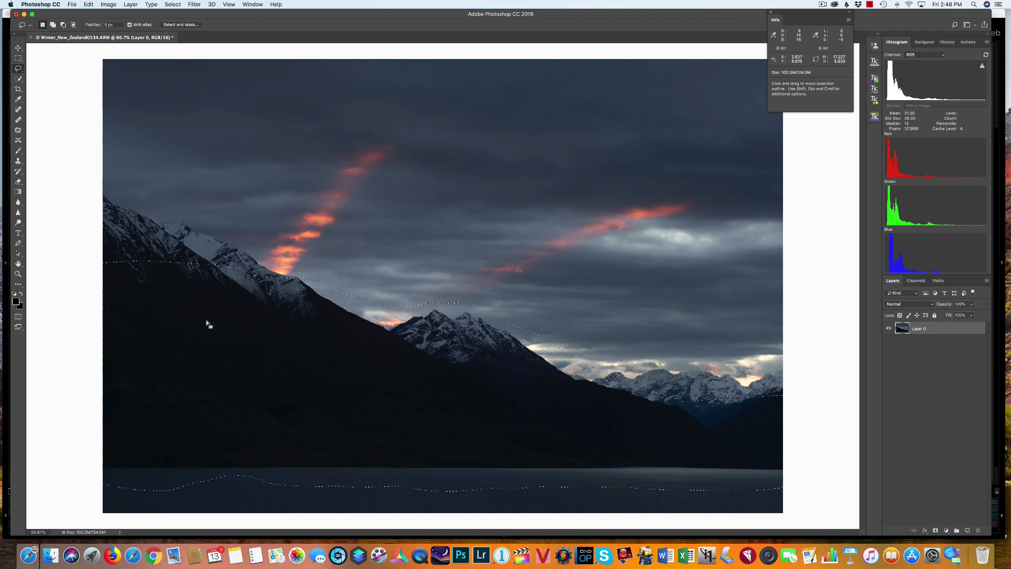
# - Feather the mountain lasso selection by a 200-pixel radius
pyautogui.rightClick(384, 388)
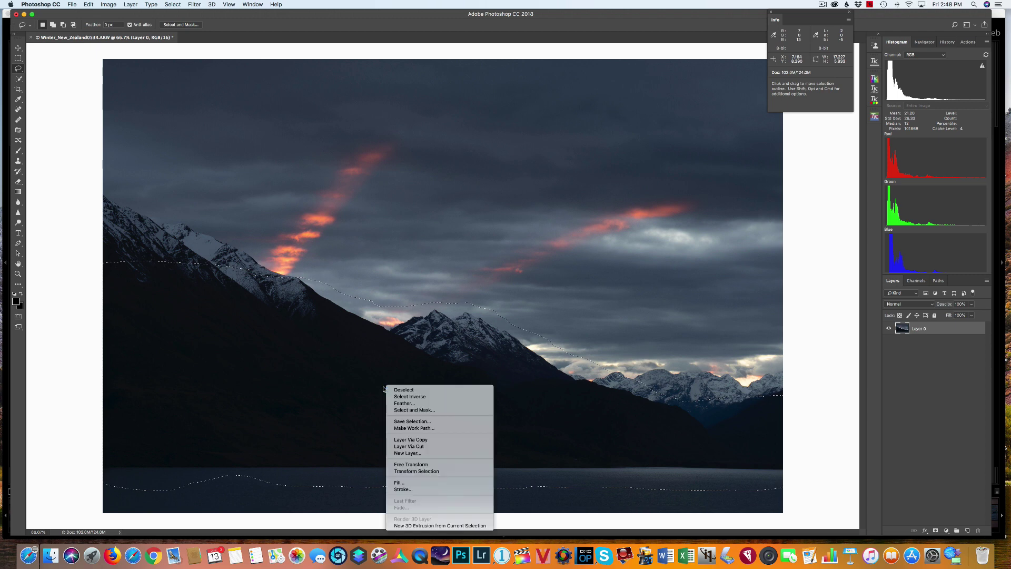
pyautogui.click(413, 404)
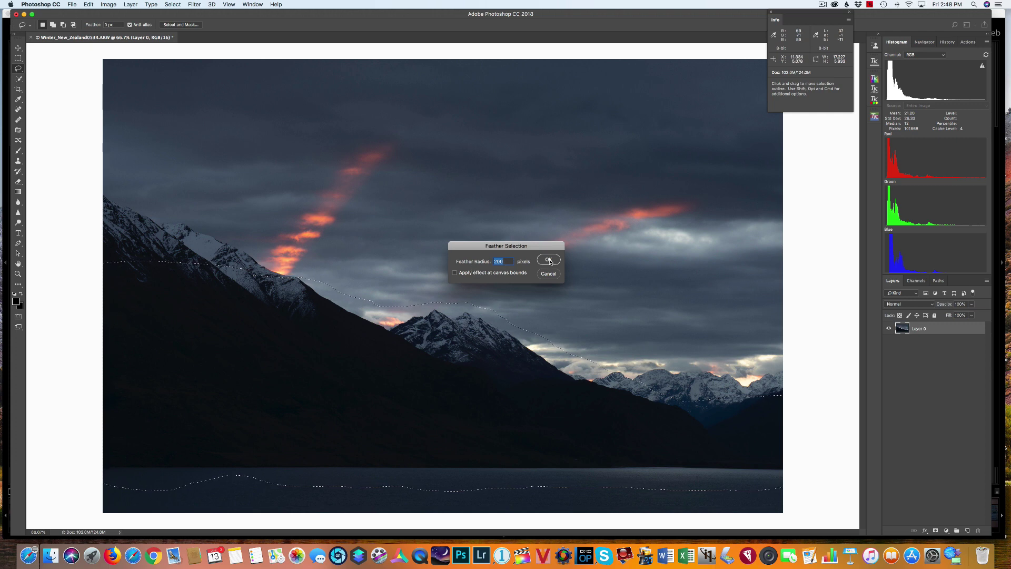
pyautogui.click(549, 261)
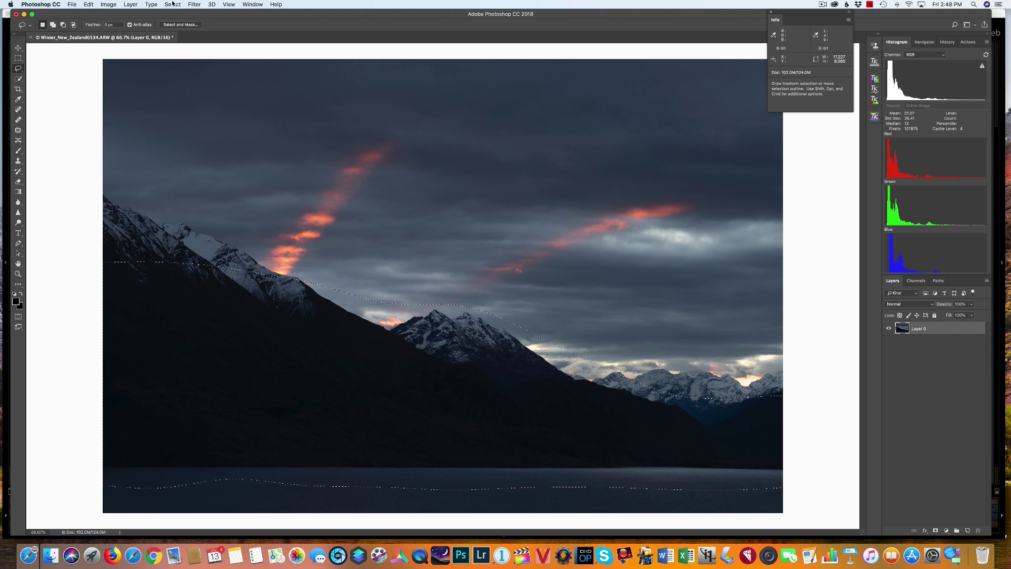
# - Flatten the image, add a selection-masked Curves layer, and briefly preview its mask
pyautogui.click(130, 4)
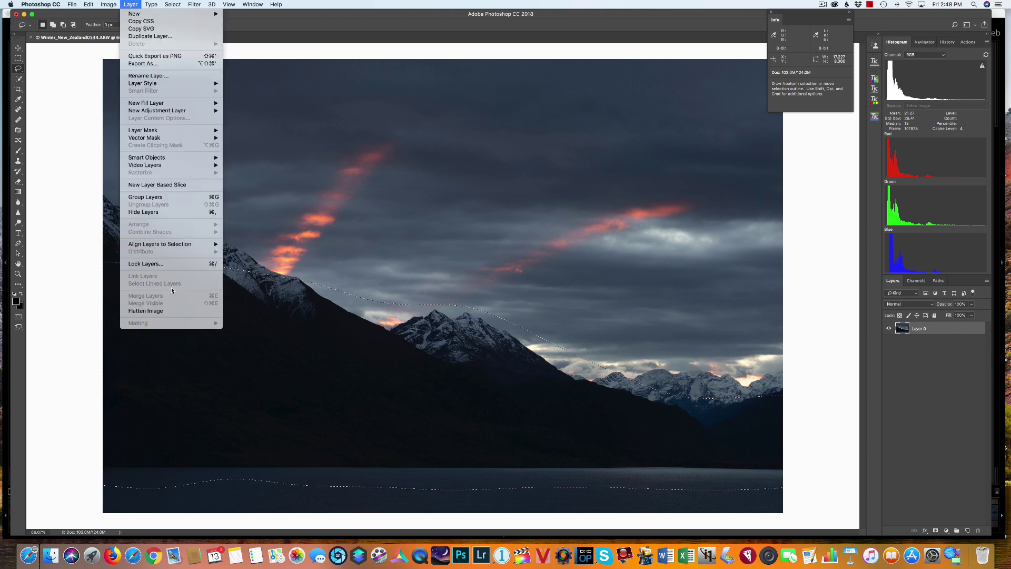
pyautogui.click(182, 312)
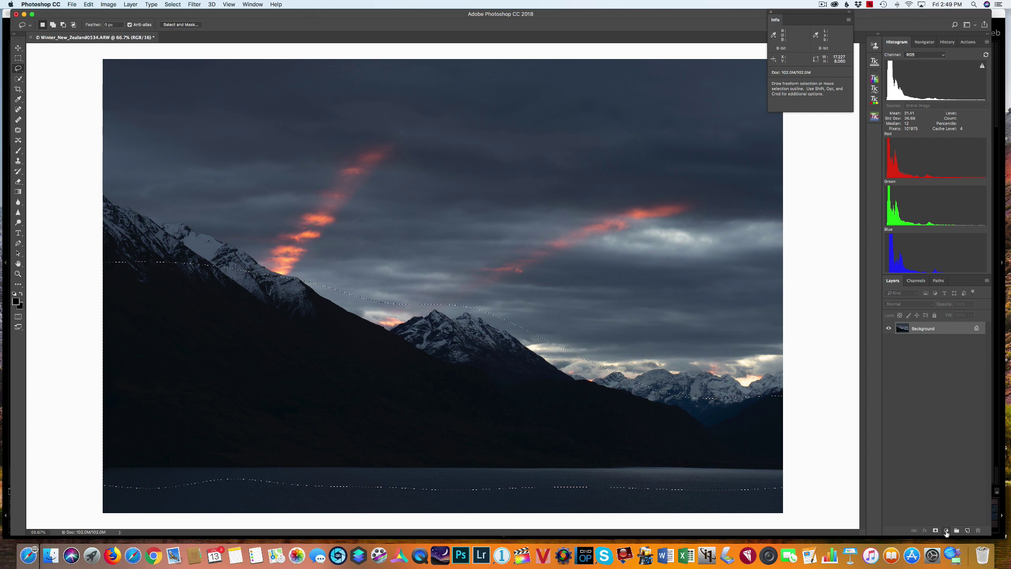
pyautogui.click(947, 531)
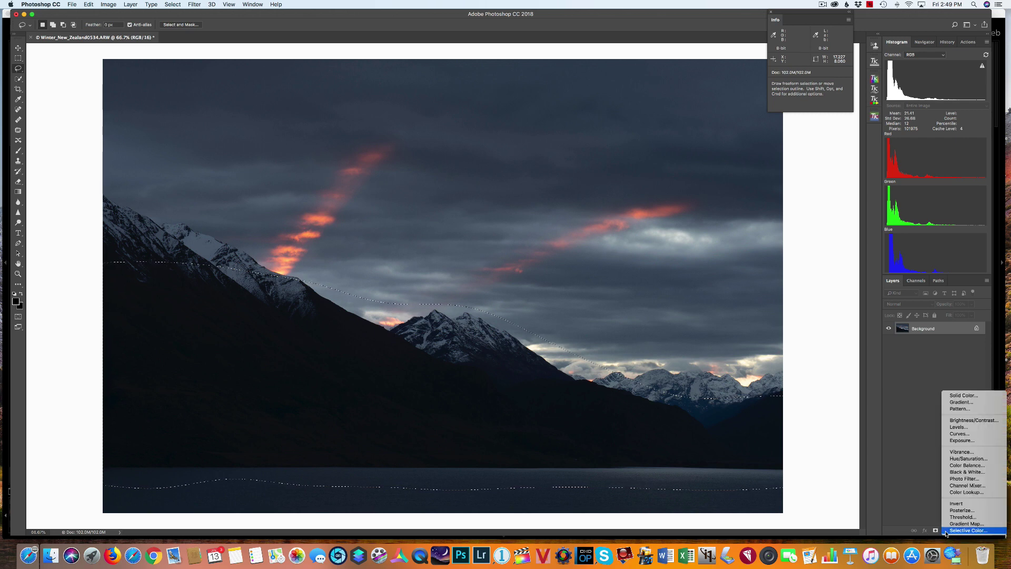
pyautogui.click(949, 434)
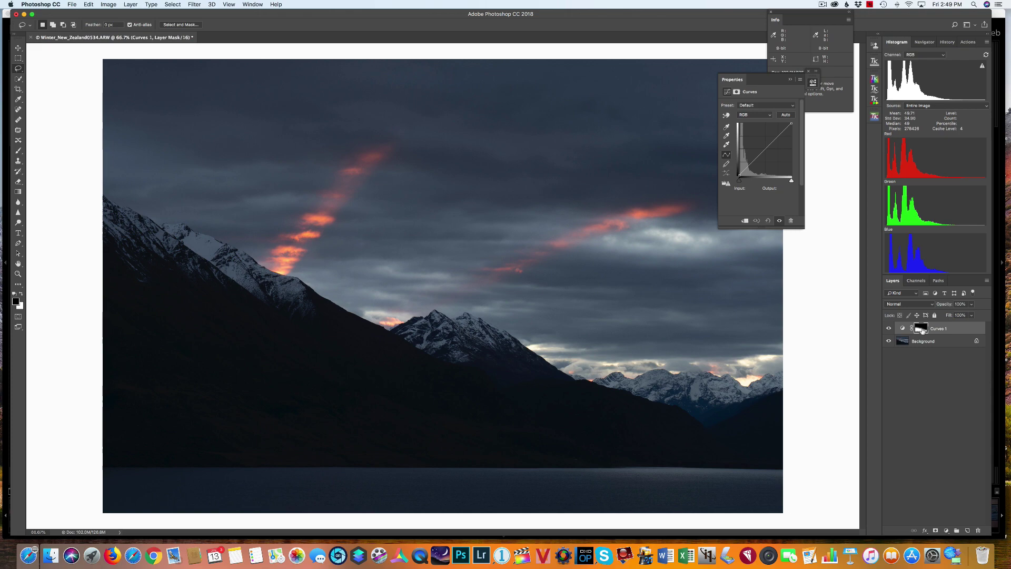
pyautogui.keyDown('alt'); pyautogui.click(921, 329); pyautogui.keyUp('alt')
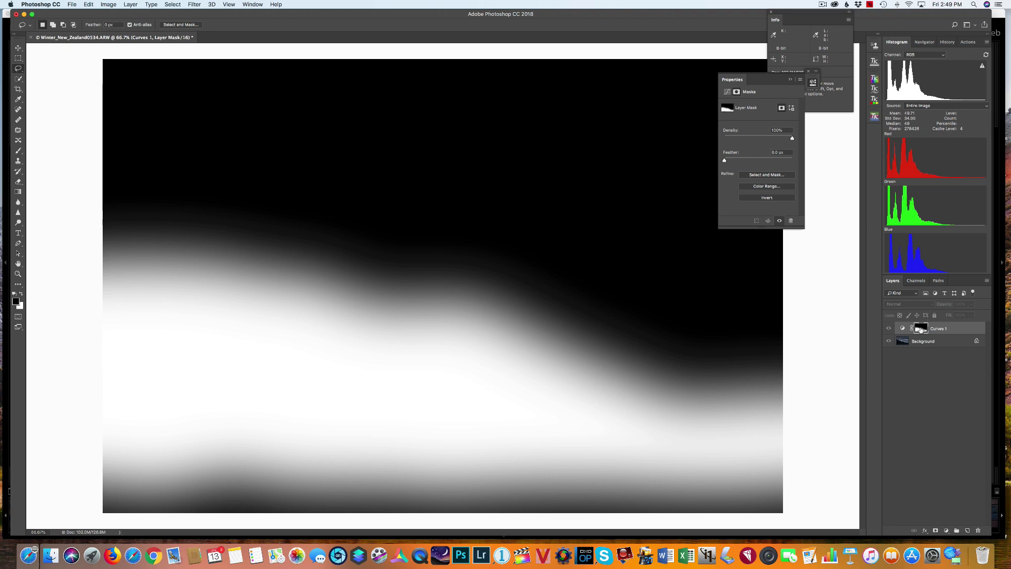
pyautogui.keyDown('alt'); pyautogui.click(921, 329); pyautogui.keyUp('alt')
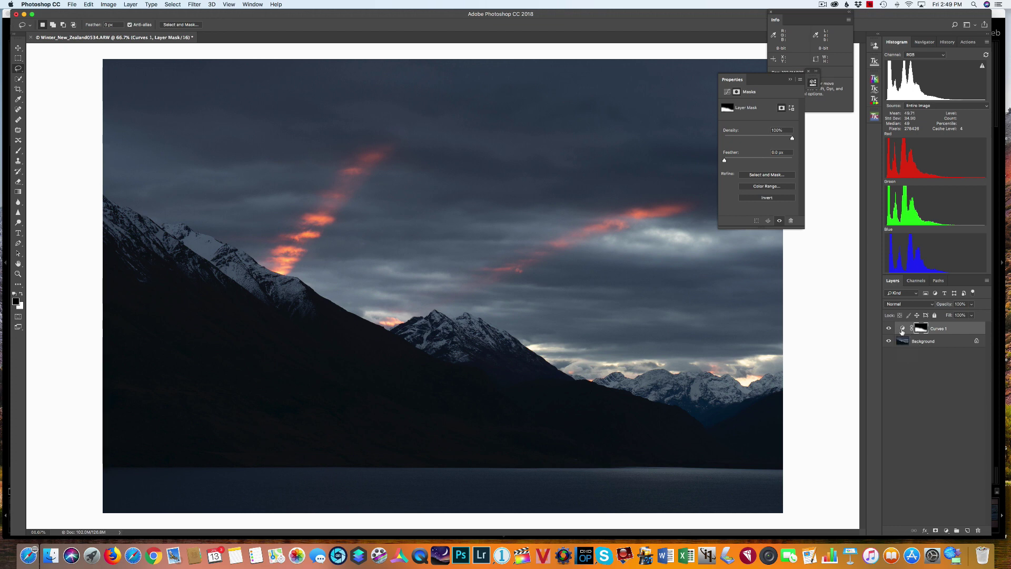
# - Add three points to Curves 1's RGB curve, lift the shadow point, and lower the Info panel
pyautogui.click(902, 329)
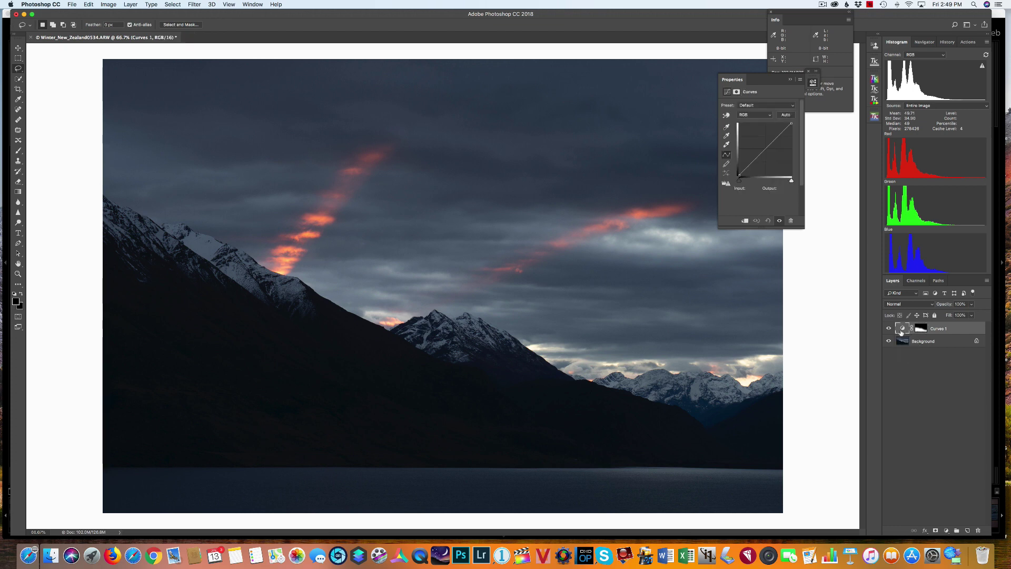
pyautogui.click(766, 149)
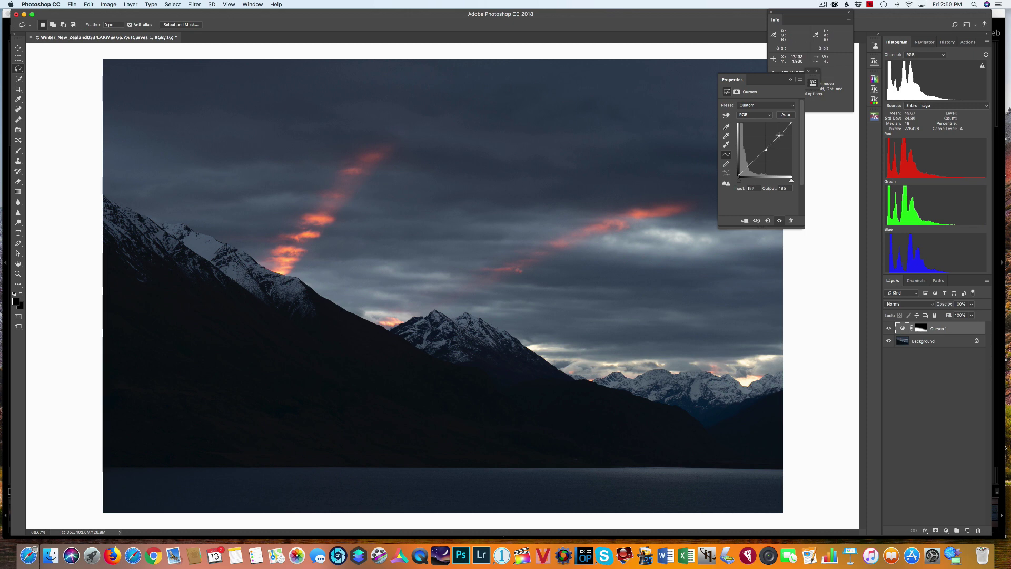
pyautogui.click(780, 135)
pyautogui.click(749, 166)
pyautogui.moveTo(749, 166); pyautogui.dragTo(747, 163)
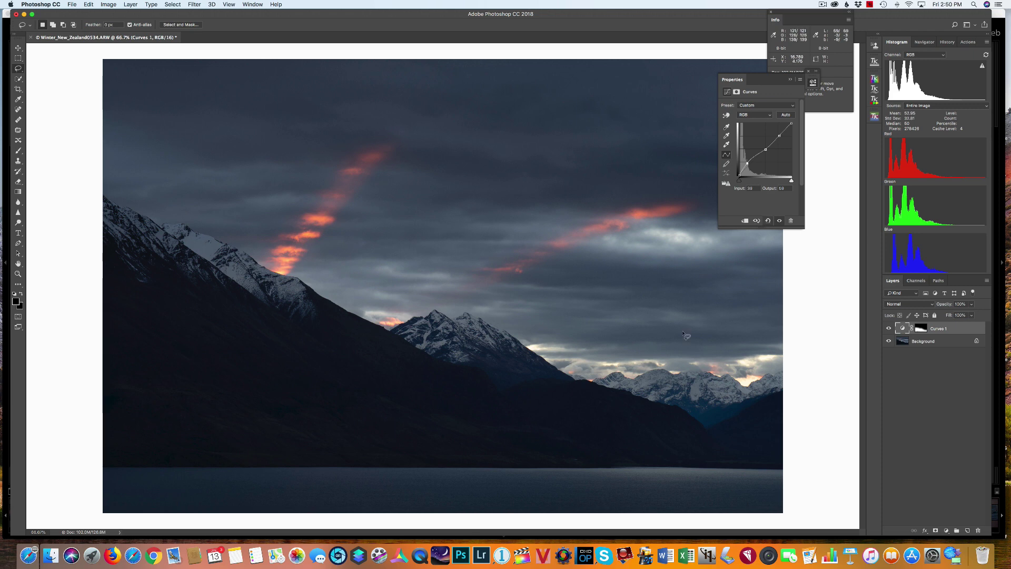
pyautogui.moveTo(791, 69); pyautogui.dragTo(794, 273)
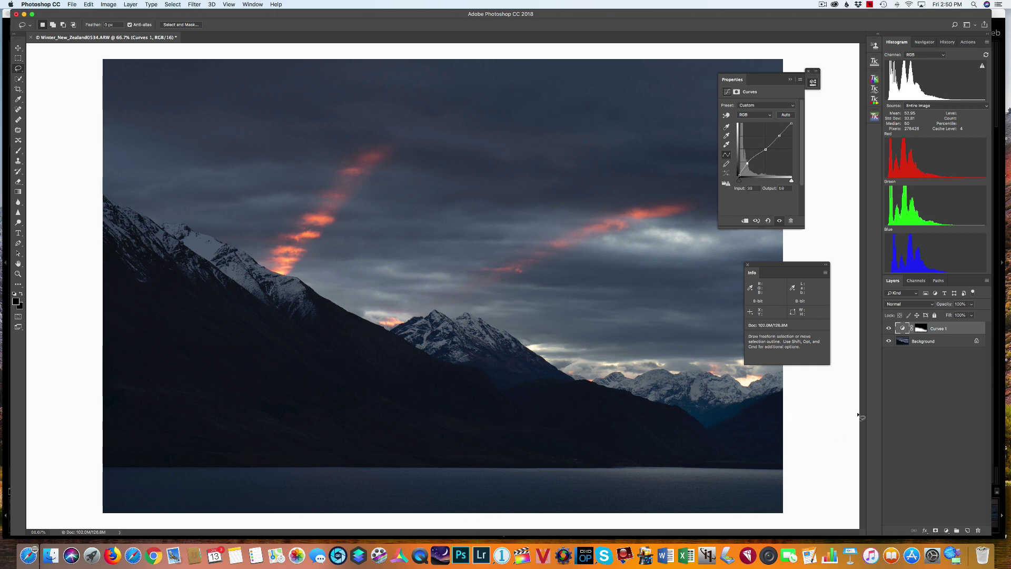
# - Delete the Curves 1 layer, leaving only the Background layer
pyautogui.click(952, 328)
pyautogui.press('Delete')
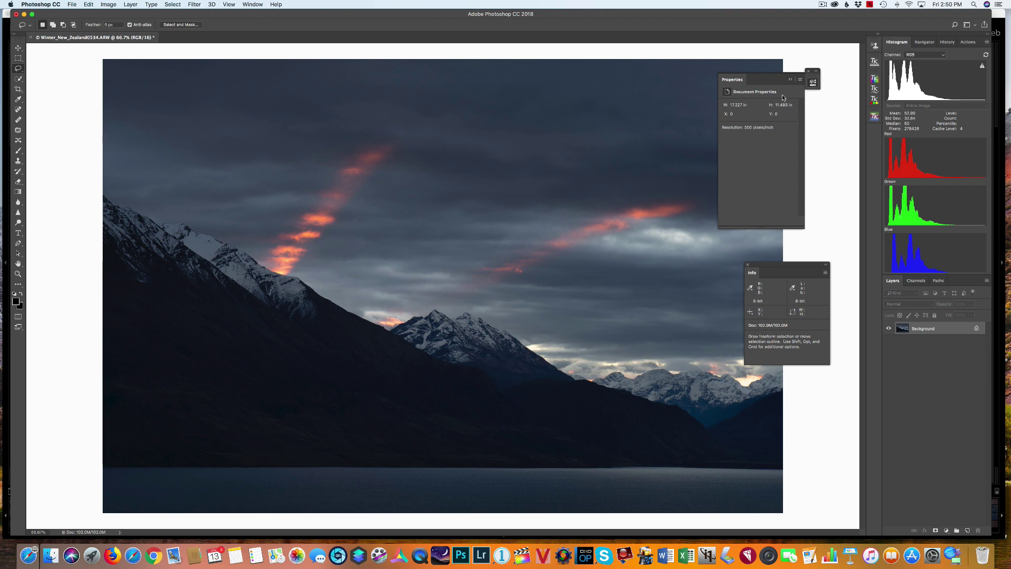
# - Close the Properties panel and display TK RapidMask's Darks 1 luminosity mask
pyautogui.click(790, 79)
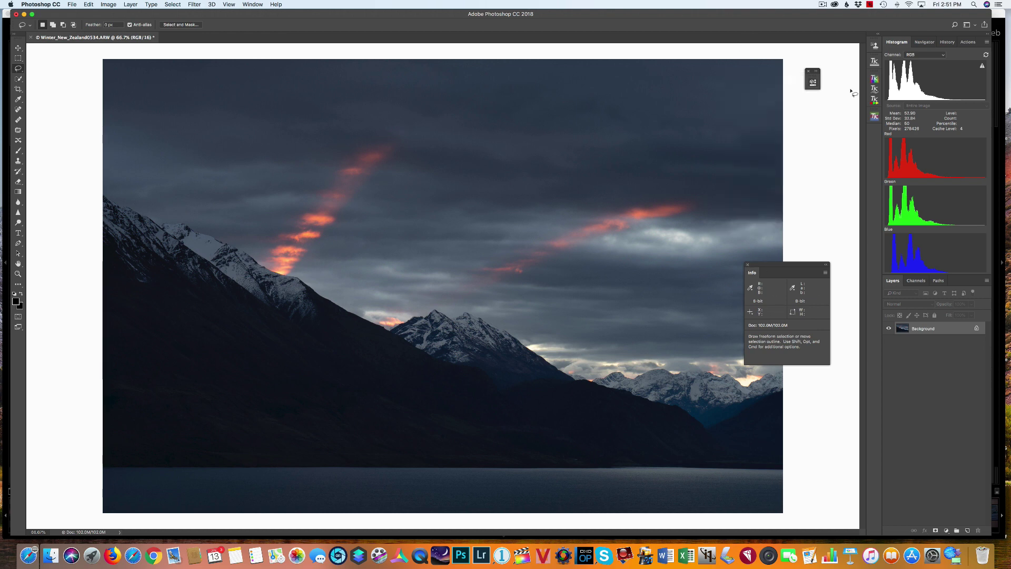
pyautogui.click(809, 74)
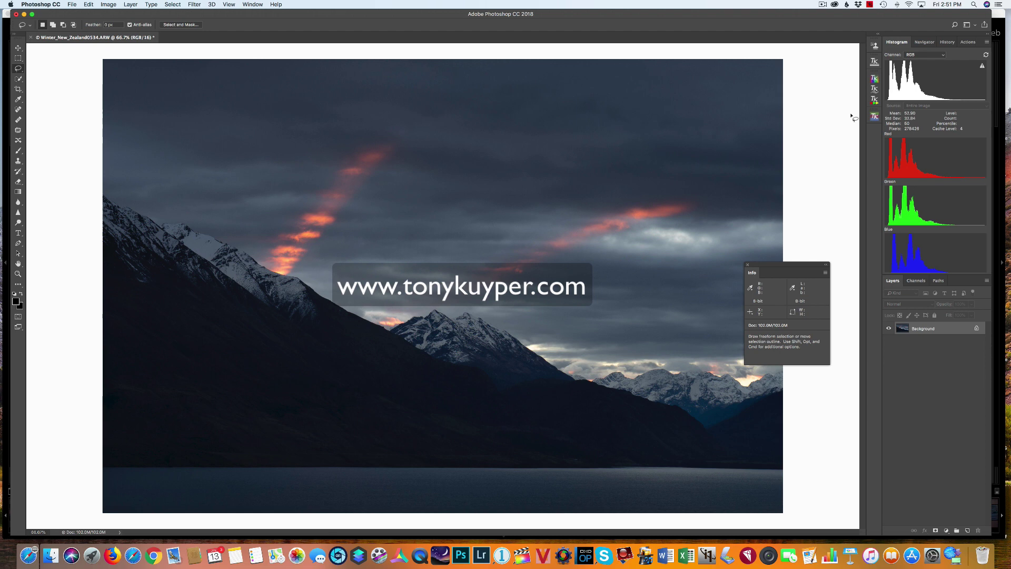
pyautogui.click(875, 101)
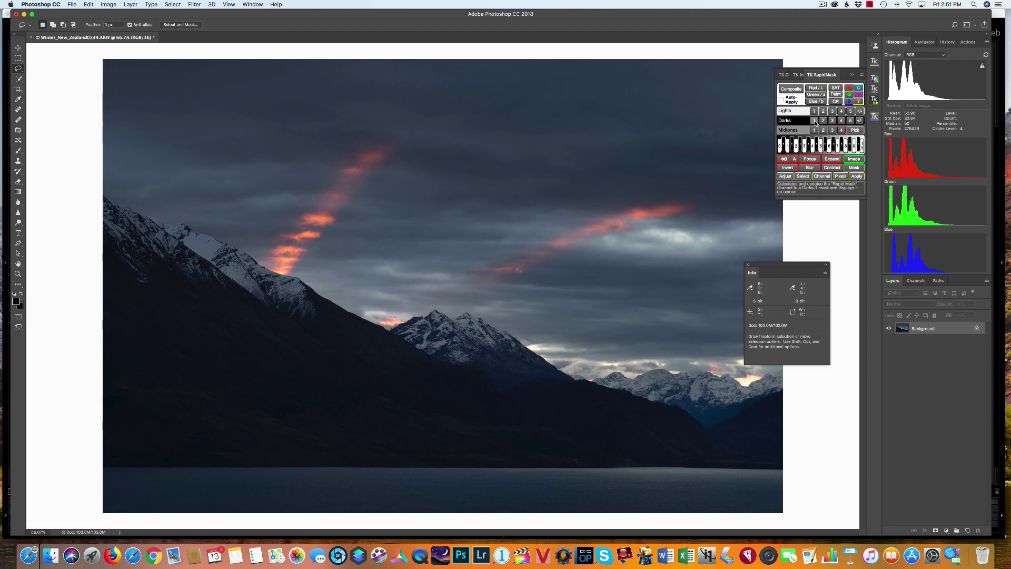
pyautogui.click(815, 121)
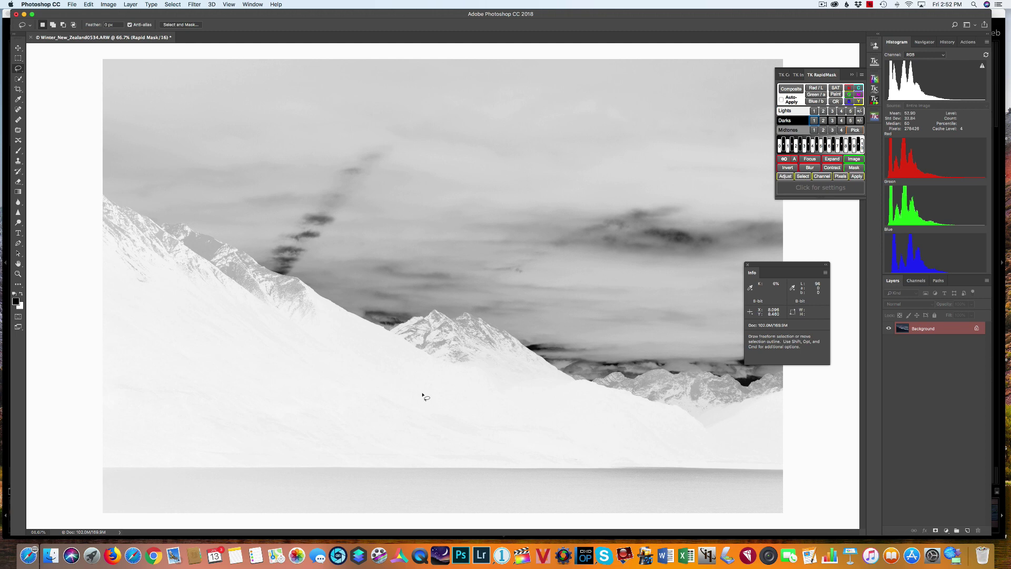
# - Preview the Darks-2, Darks-3, Darks-5 and Darks-4 luminosity masks in turn, settling on Darks-4
pyautogui.click(824, 121)
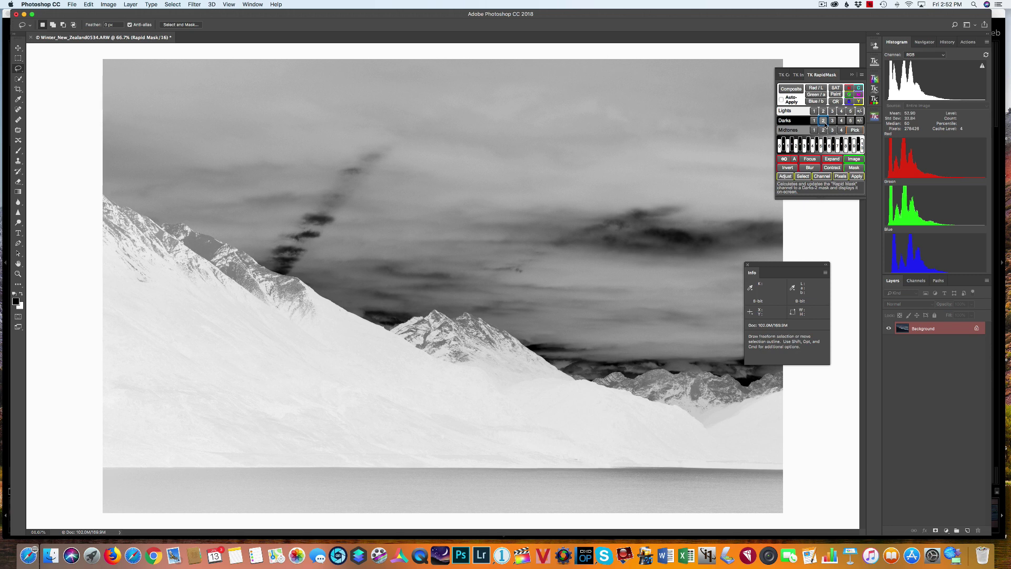
pyautogui.click(833, 121)
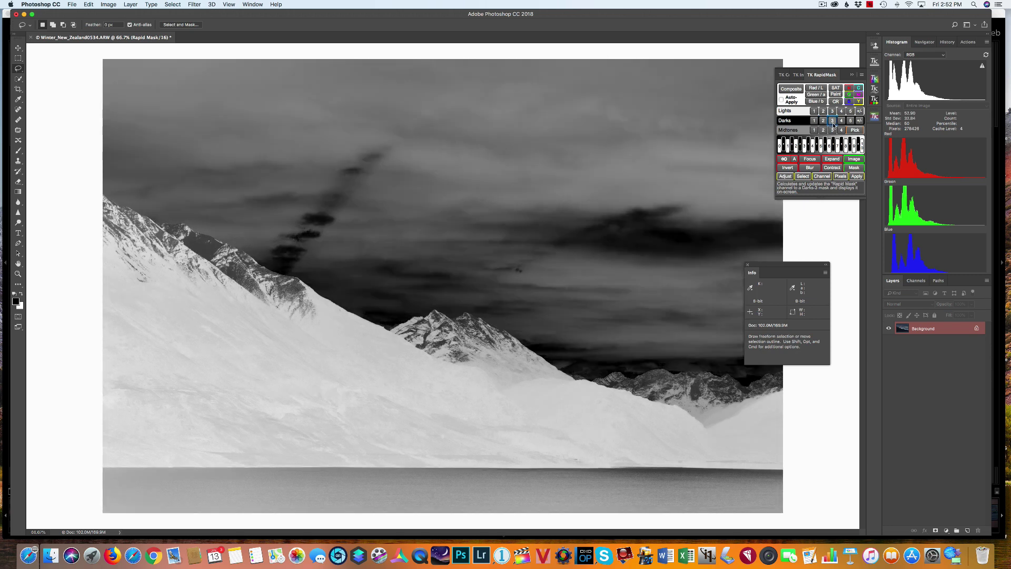
pyautogui.click(851, 121)
pyautogui.click(841, 120)
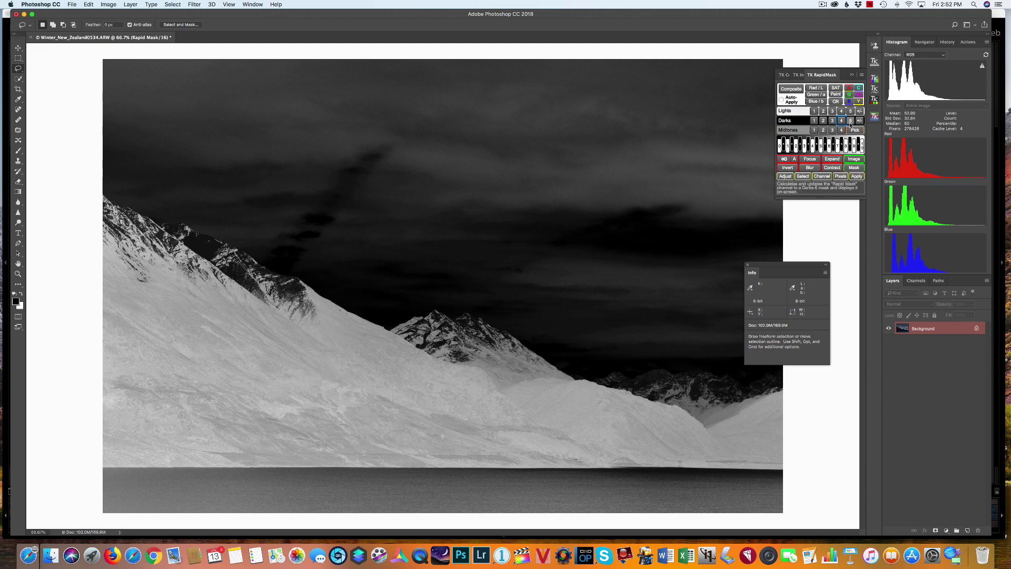
pyautogui.click(850, 123)
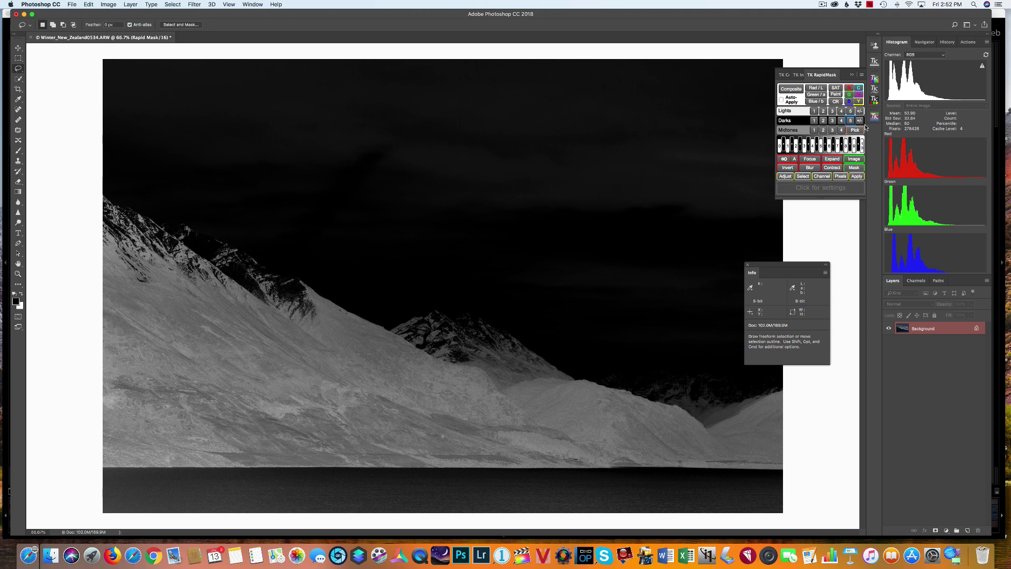
pyautogui.click(824, 122)
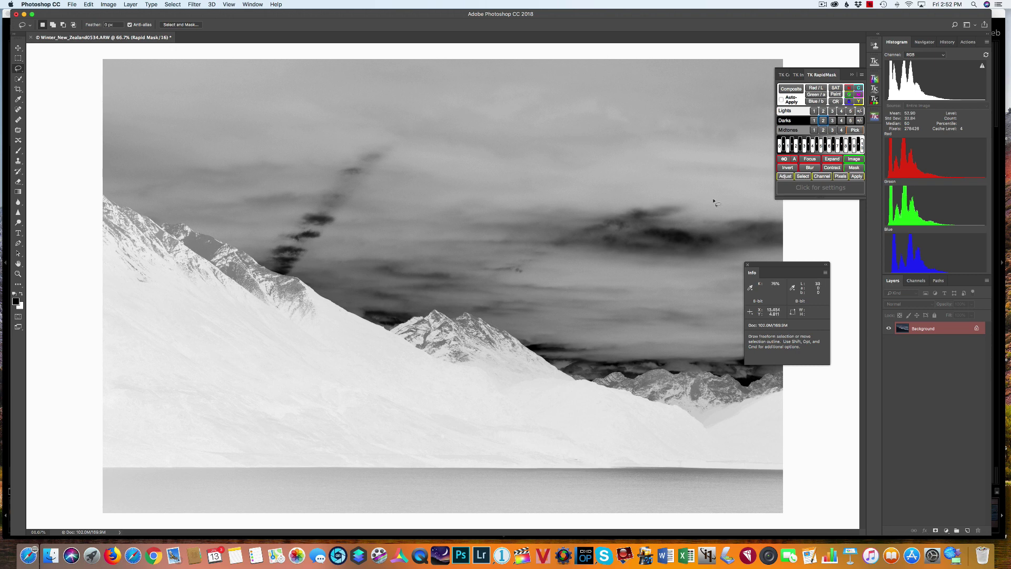
pyautogui.click(835, 124)
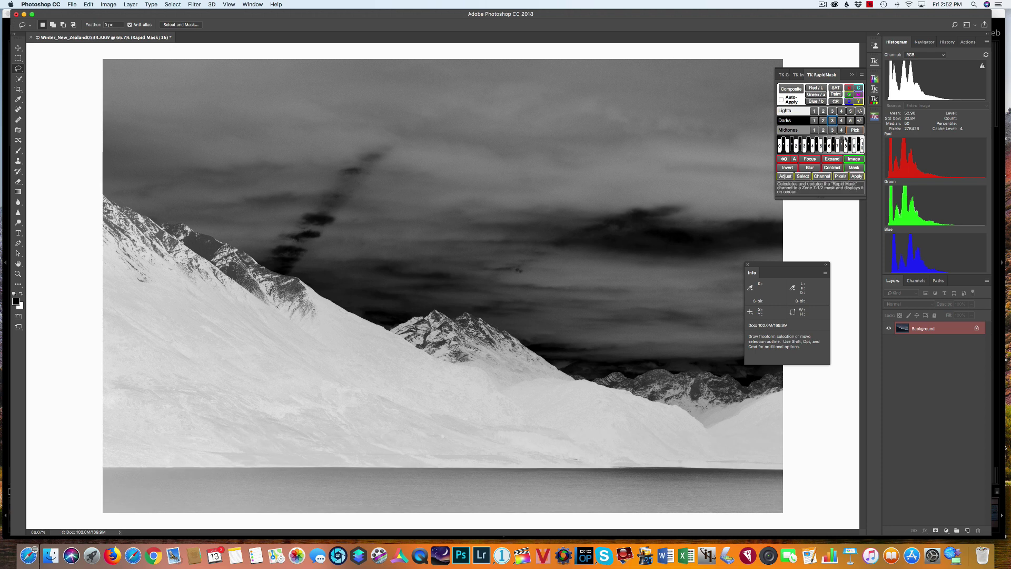
pyautogui.click(842, 123)
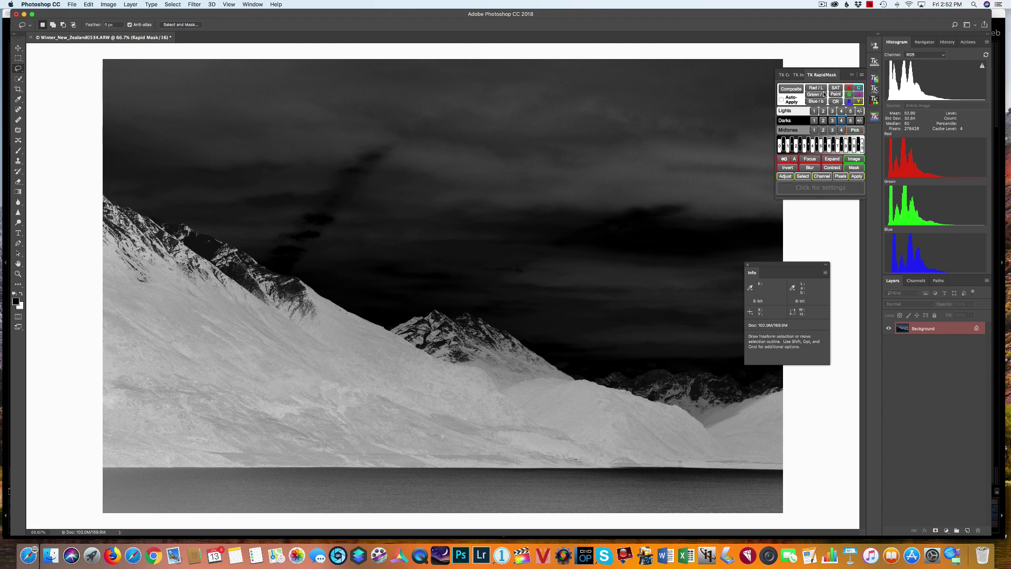
# - Load the Darks-4 mask as a selection and add a Curves adjustment layer
pyautogui.click(803, 176)
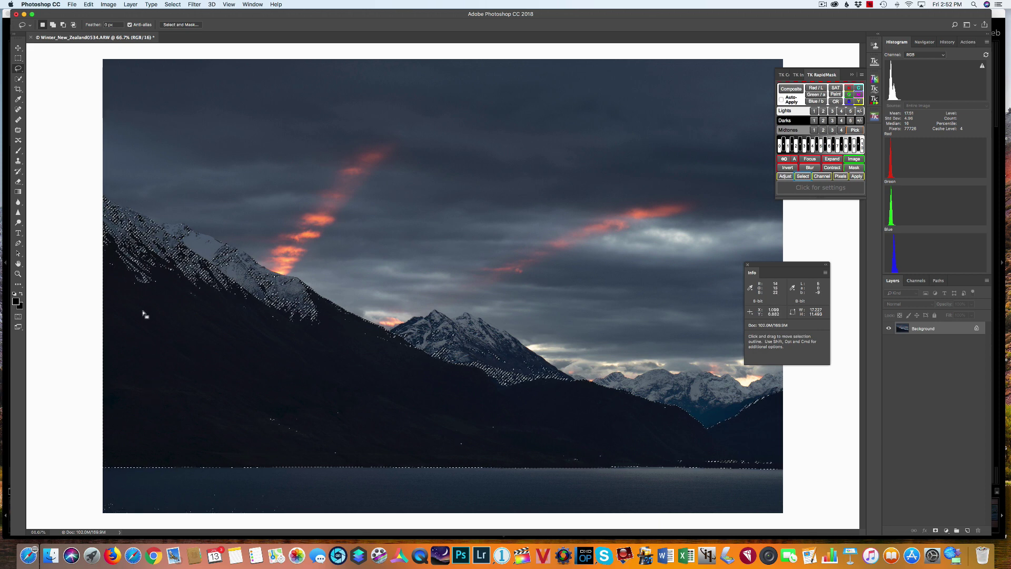
pyautogui.click(947, 531)
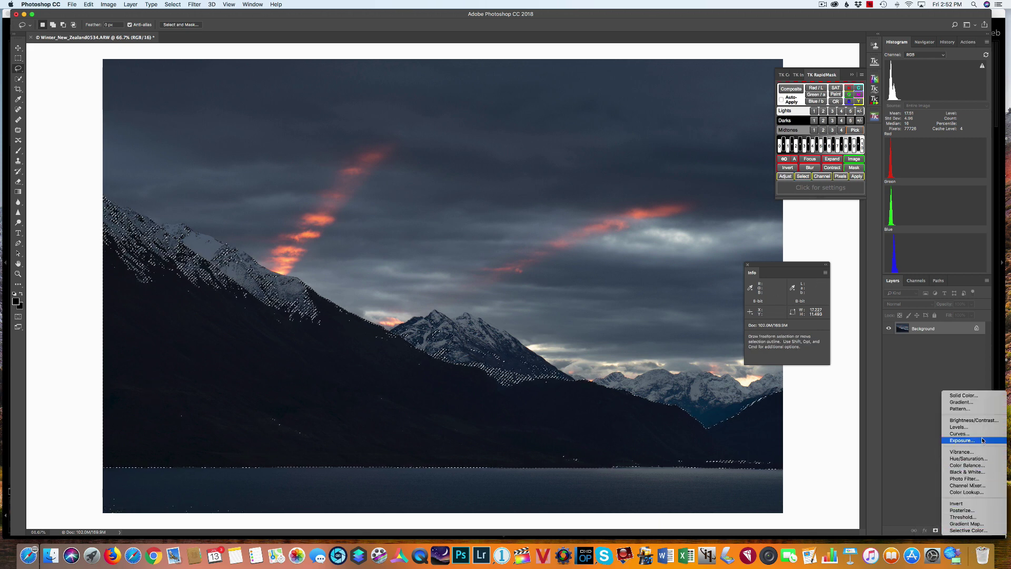
pyautogui.click(952, 458)
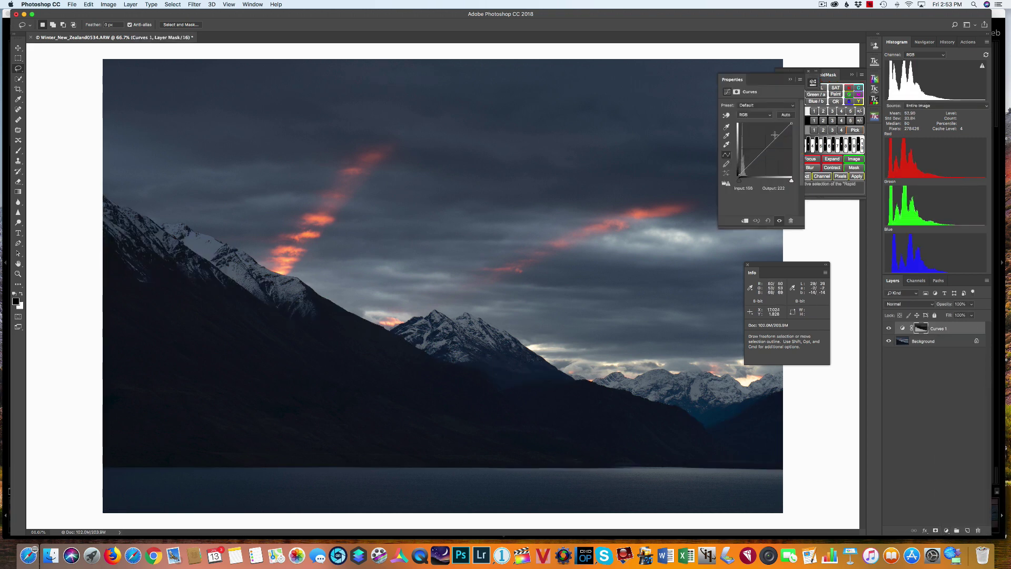
# - Raise the curve with two points to brighten the shadowed mountains and lake
pyautogui.moveTo(766, 149); pyautogui.dragTo(745, 165)
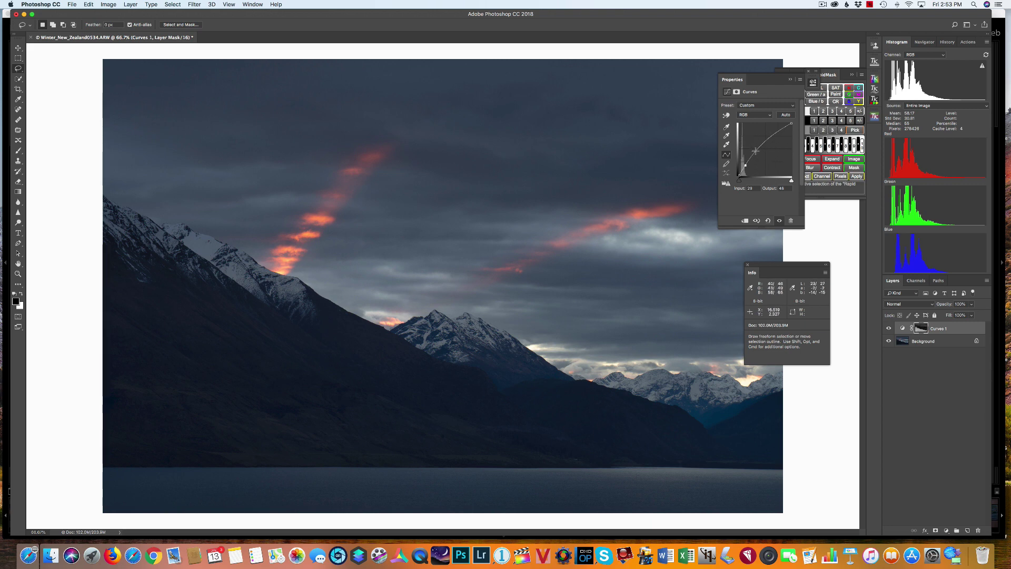
pyautogui.click(756, 151)
pyautogui.moveTo(756, 151); pyautogui.dragTo(753, 151)
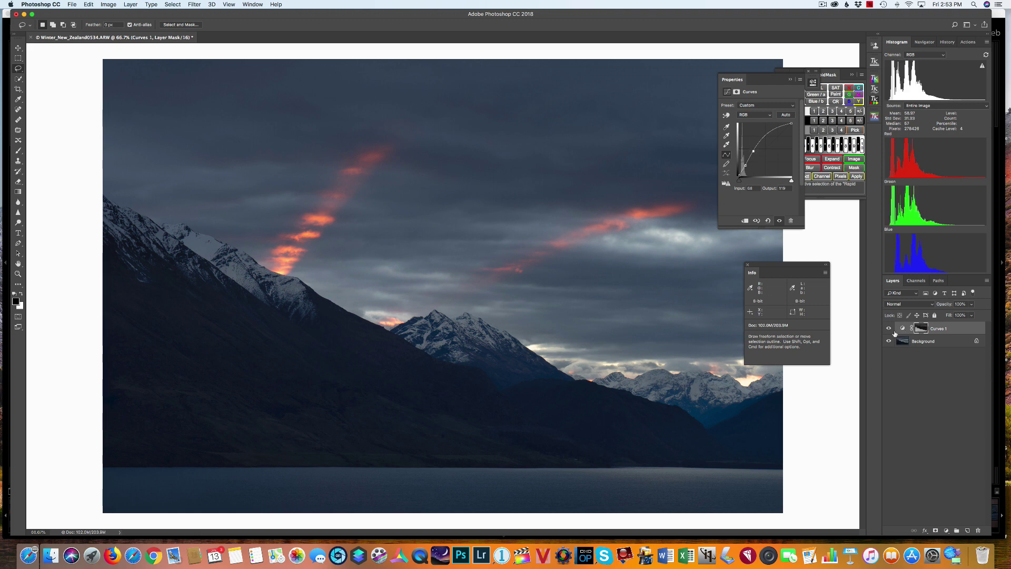
# - Merge Curves 1 down into the Background and close the Properties, TK RapidMask and floating panels
pyautogui.press('BackSpace')
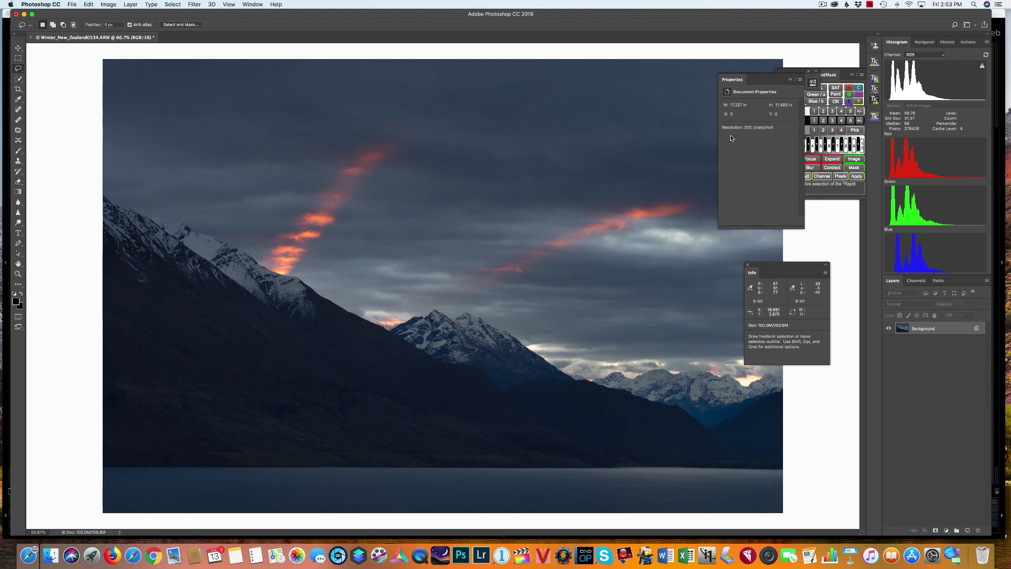
pyautogui.click(789, 79)
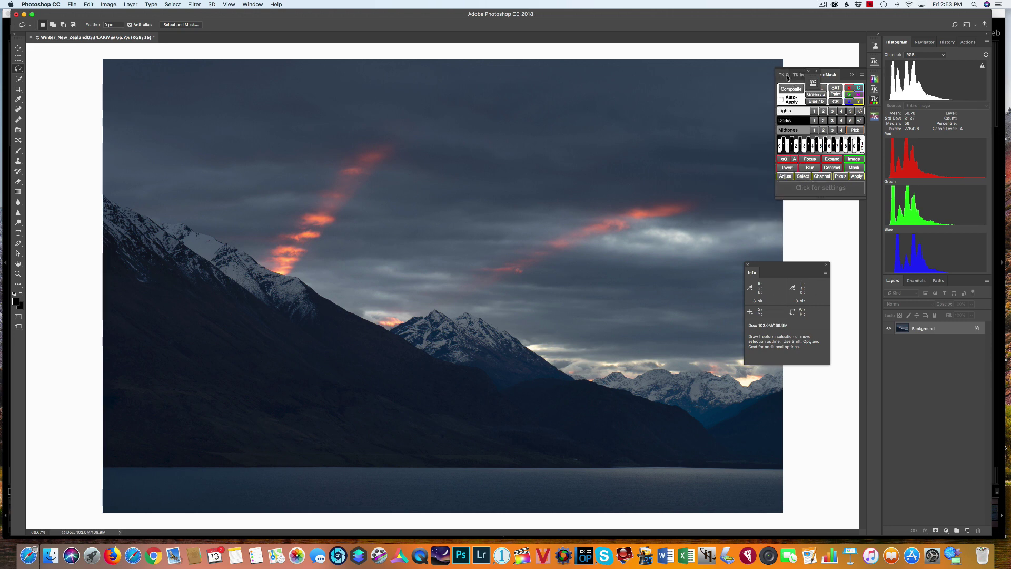
pyautogui.click(872, 102)
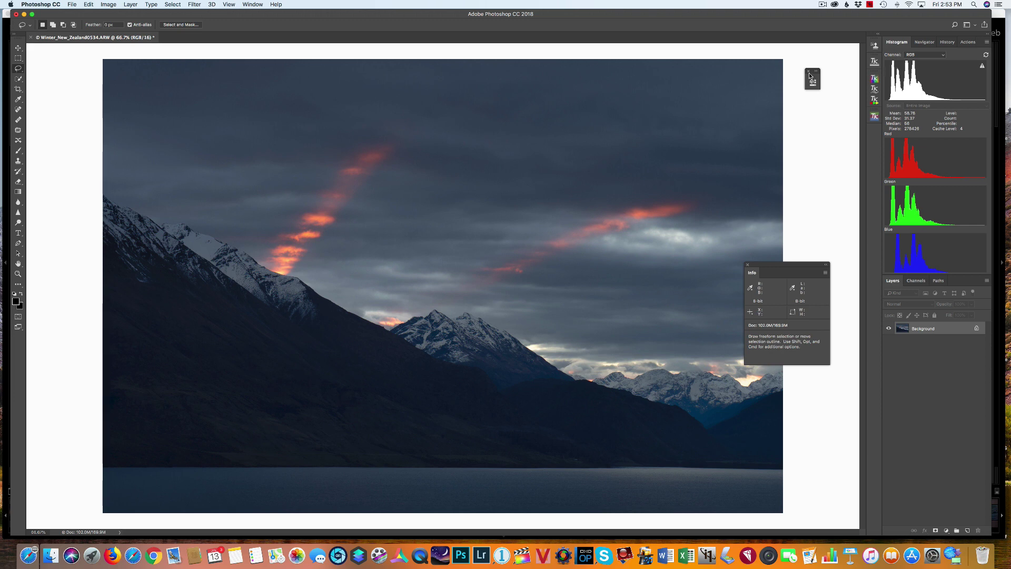
pyautogui.click(809, 73)
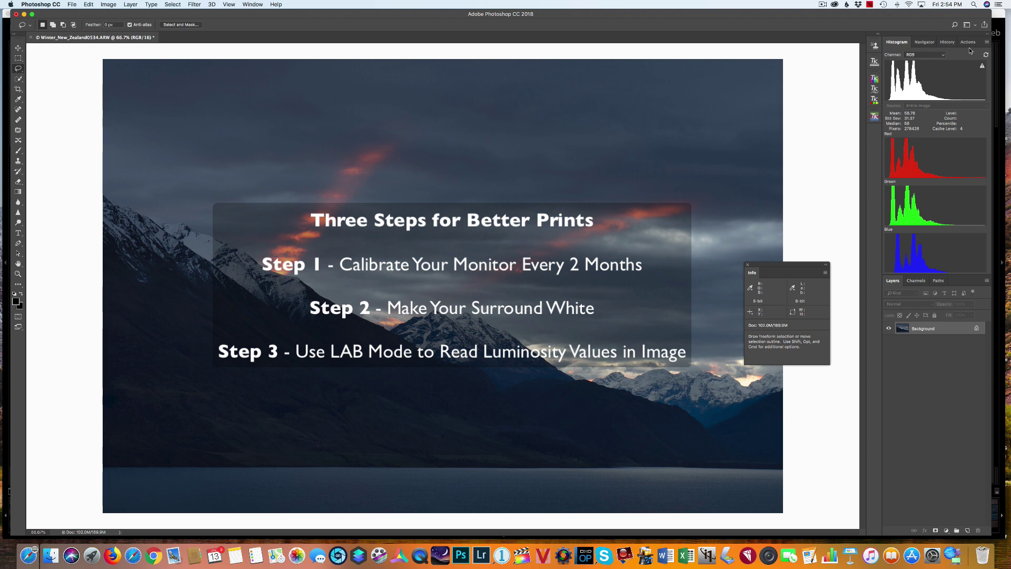
# - Compare the Open and Content-Aware Crop history states, ending on the Merge Down state
pyautogui.click(946, 43)
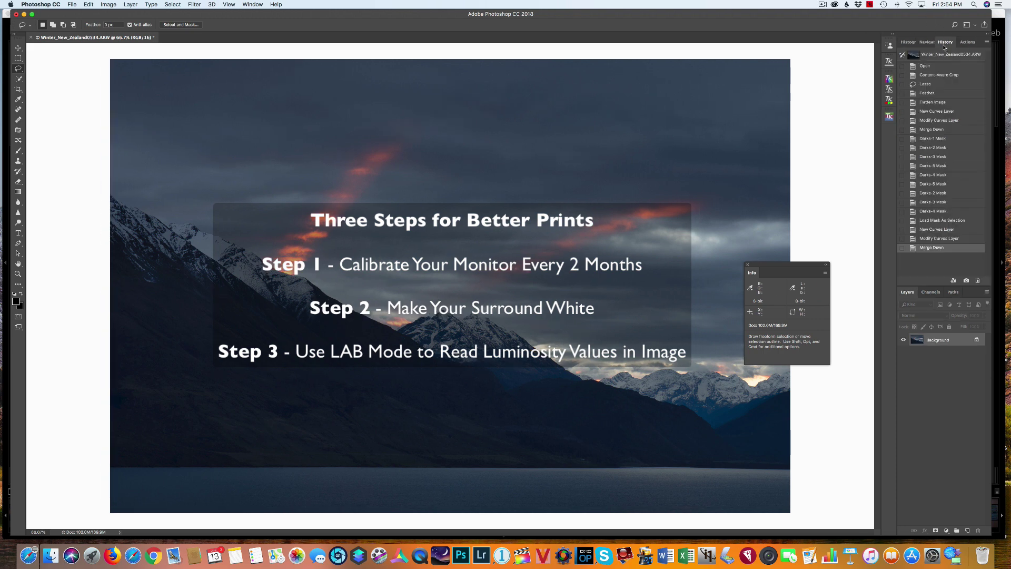
pyautogui.click(926, 66)
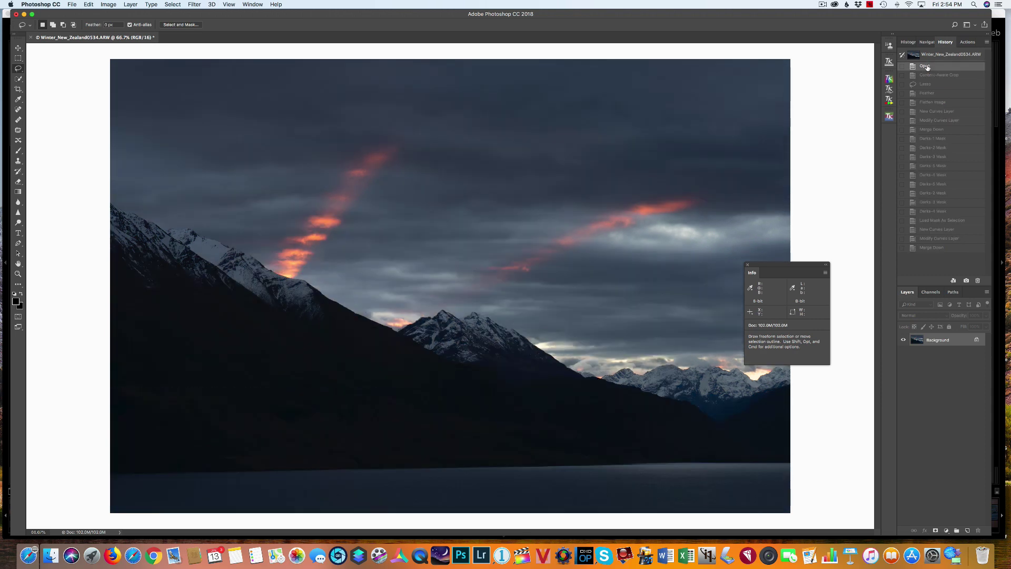
pyautogui.click(929, 77)
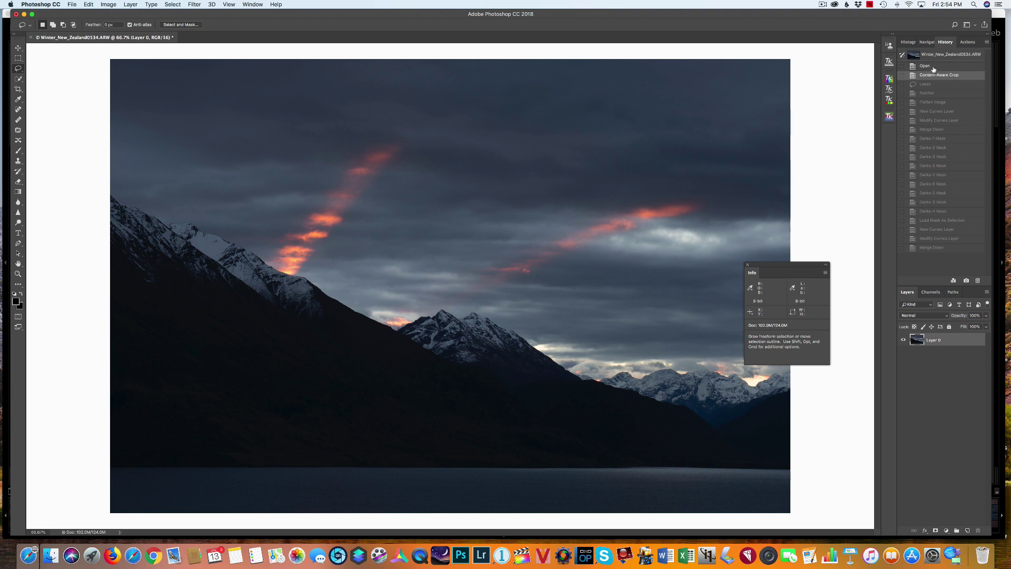
pyautogui.click(934, 67)
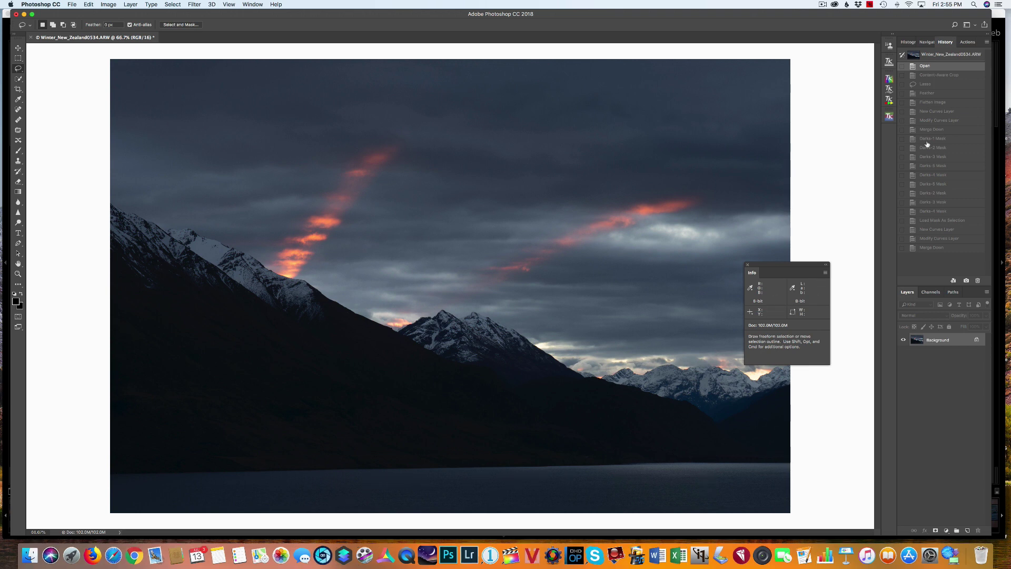
pyautogui.click(951, 77)
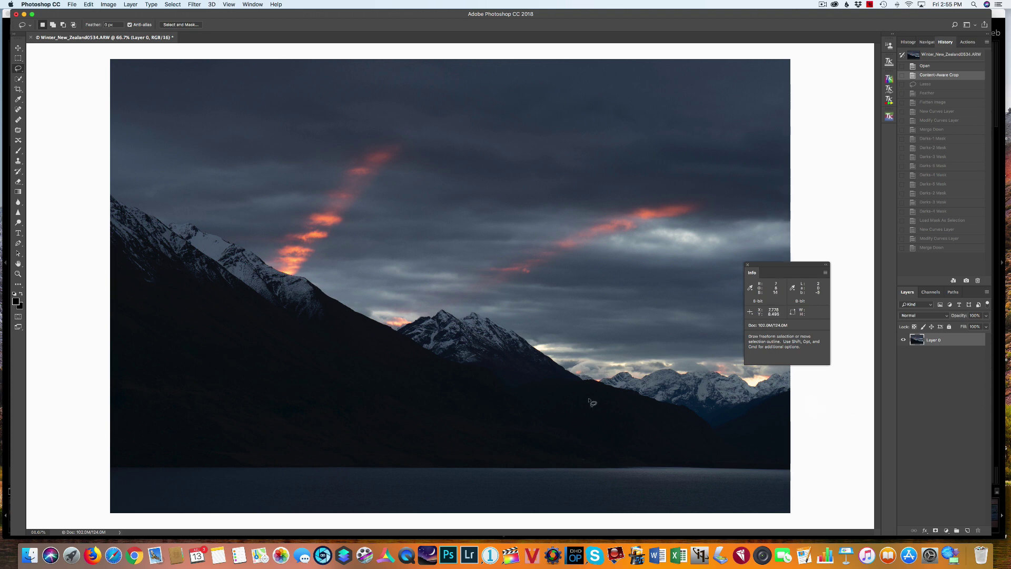
pyautogui.click(926, 248)
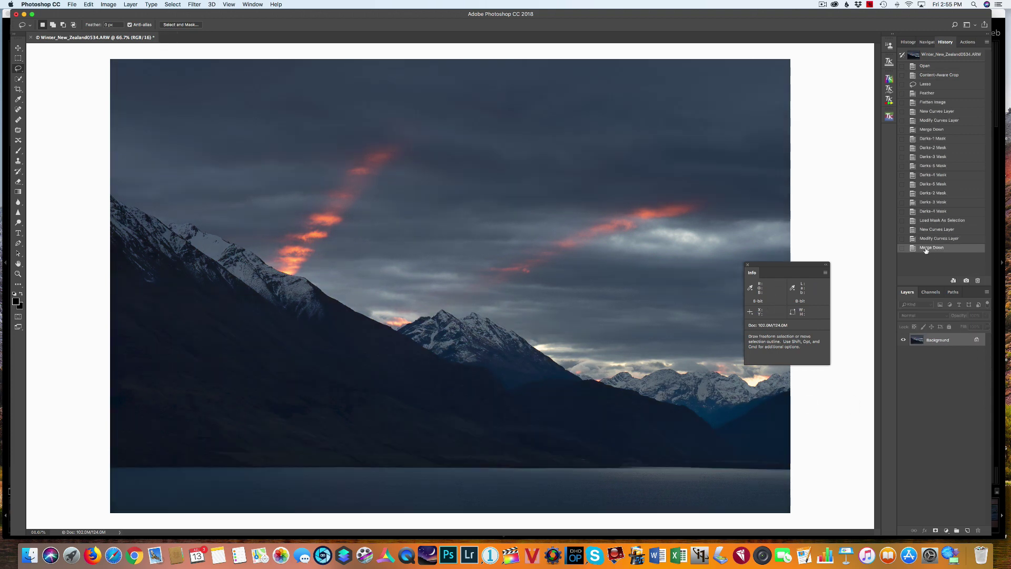